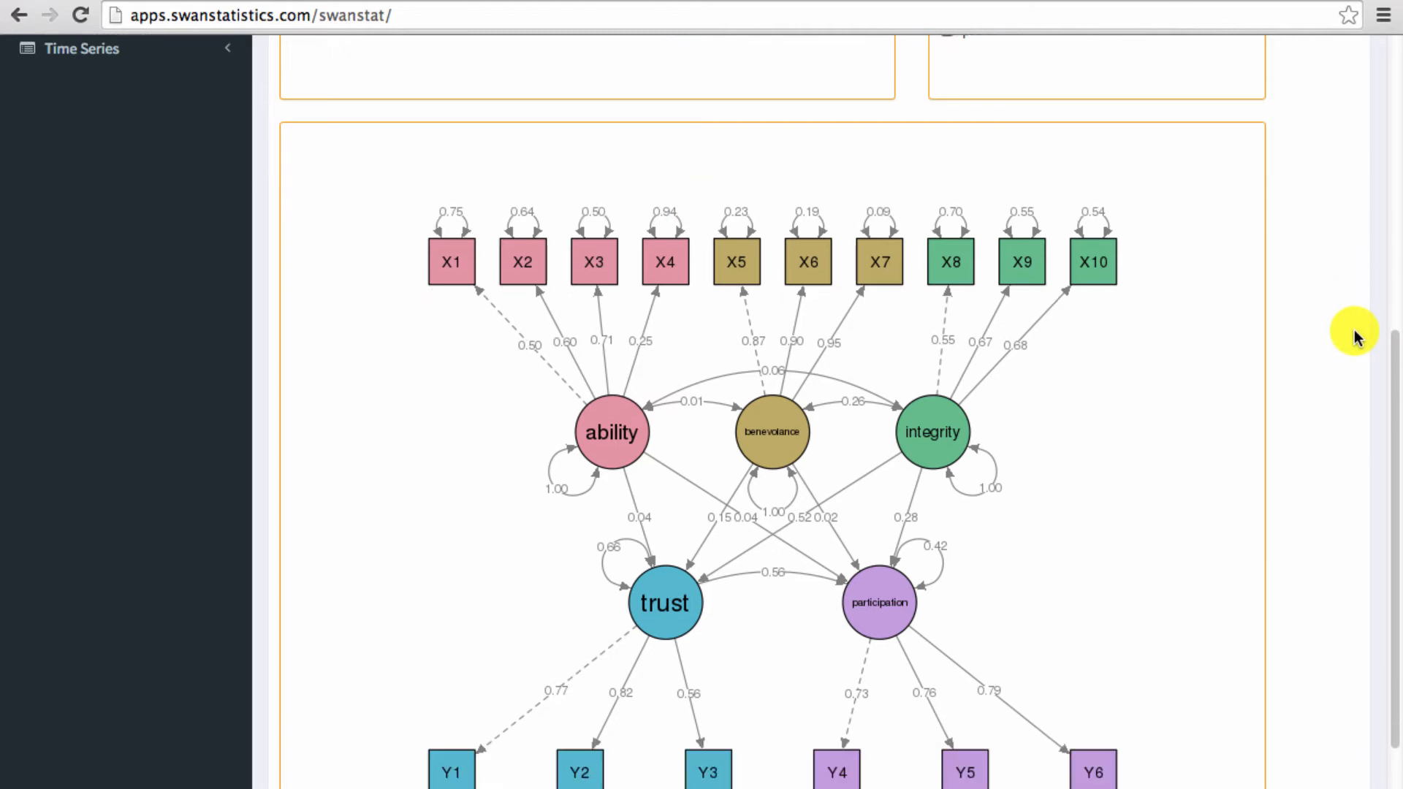
- Change the path diagram's style to lisrel and review the redrawn diagram
{"action": "scroll", "coordinate": [1353, 330], "scroll_direction": "up", "scroll_amount": 7}
{"action": "left_click", "coordinate": [1149, 221]}
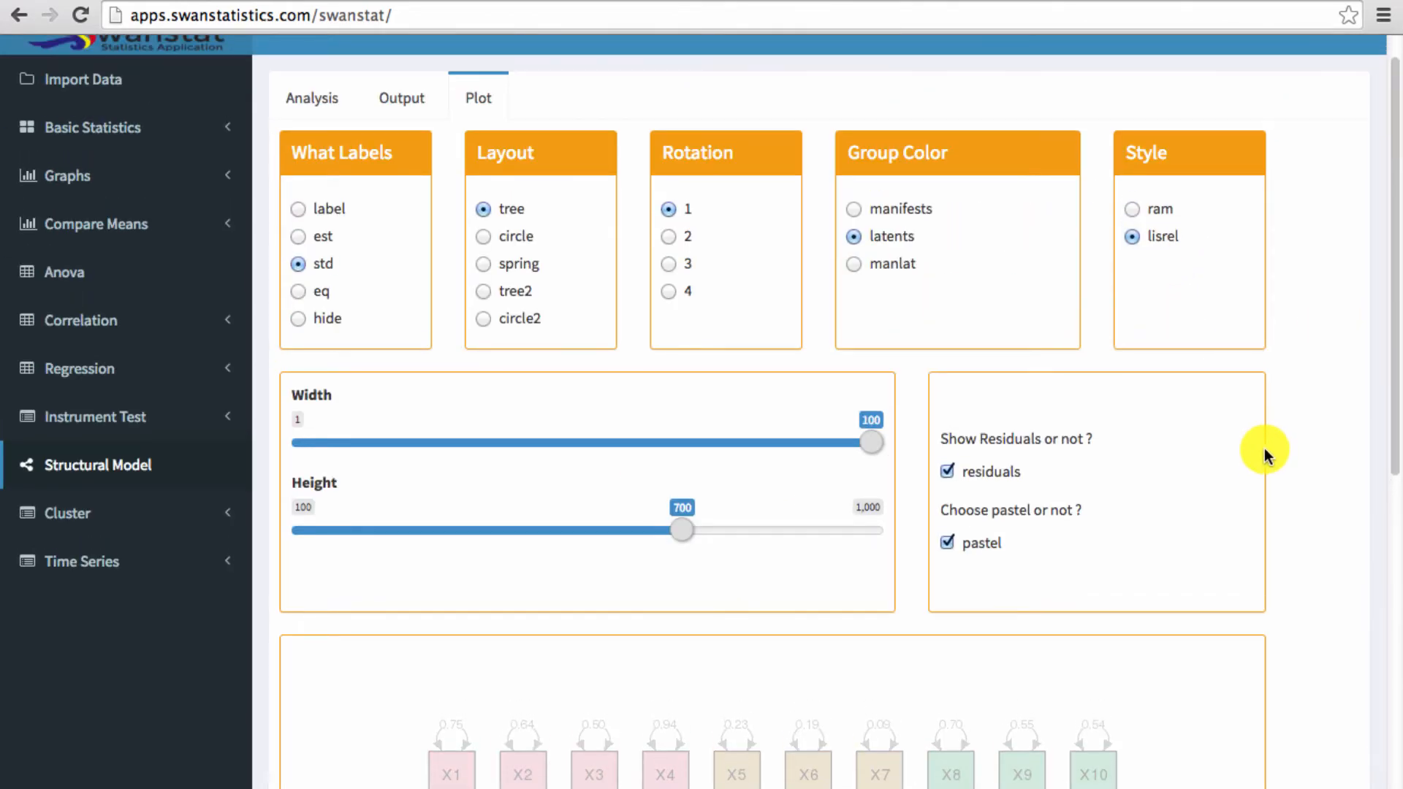
{"action": "scroll", "coordinate": [1264, 448], "scroll_direction": "down", "scroll_amount": 5}
{"action": "scroll", "coordinate": [1264, 448], "scroll_direction": "down", "scroll_amount": 3}
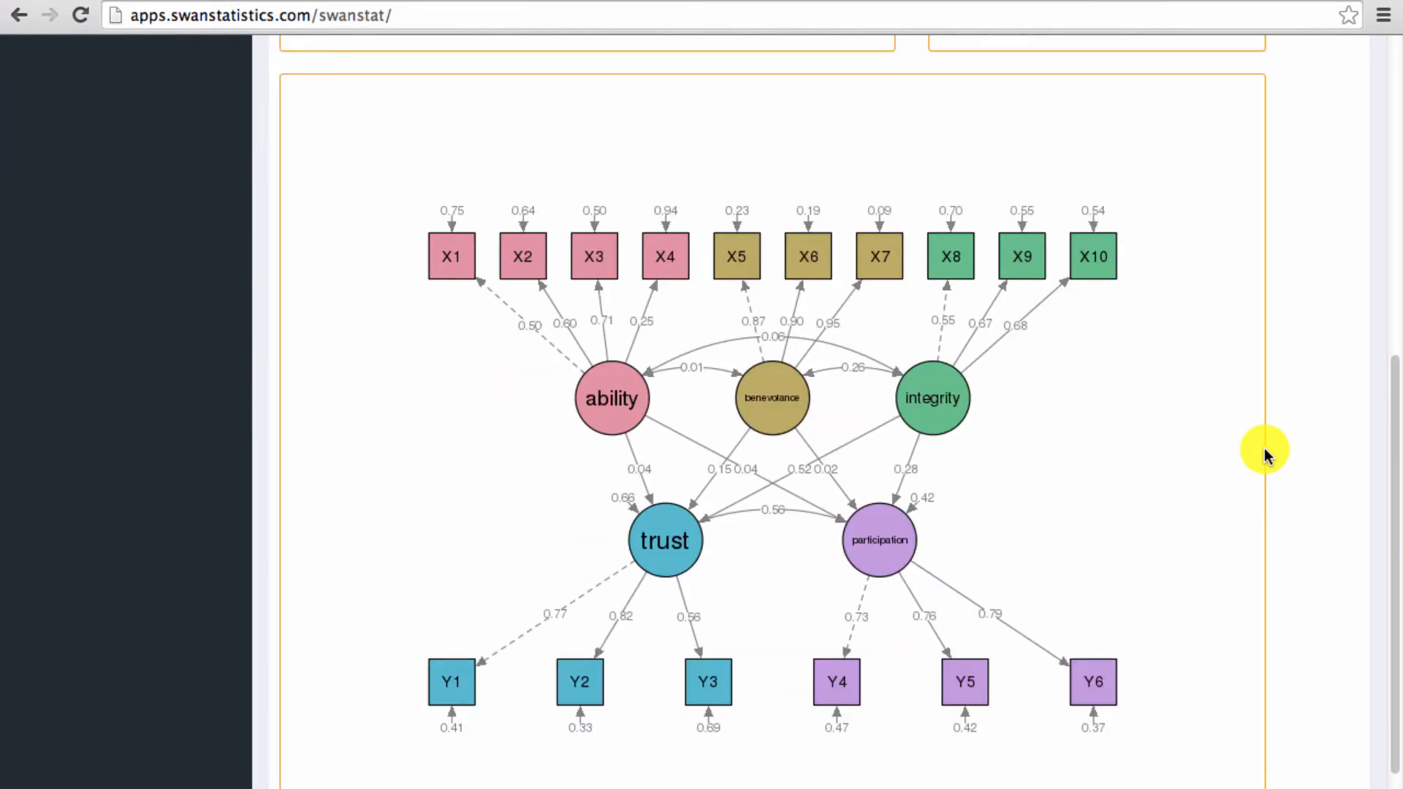
{"action": "scroll", "coordinate": [1266, 454], "scroll_direction": "down", "scroll_amount": 1}
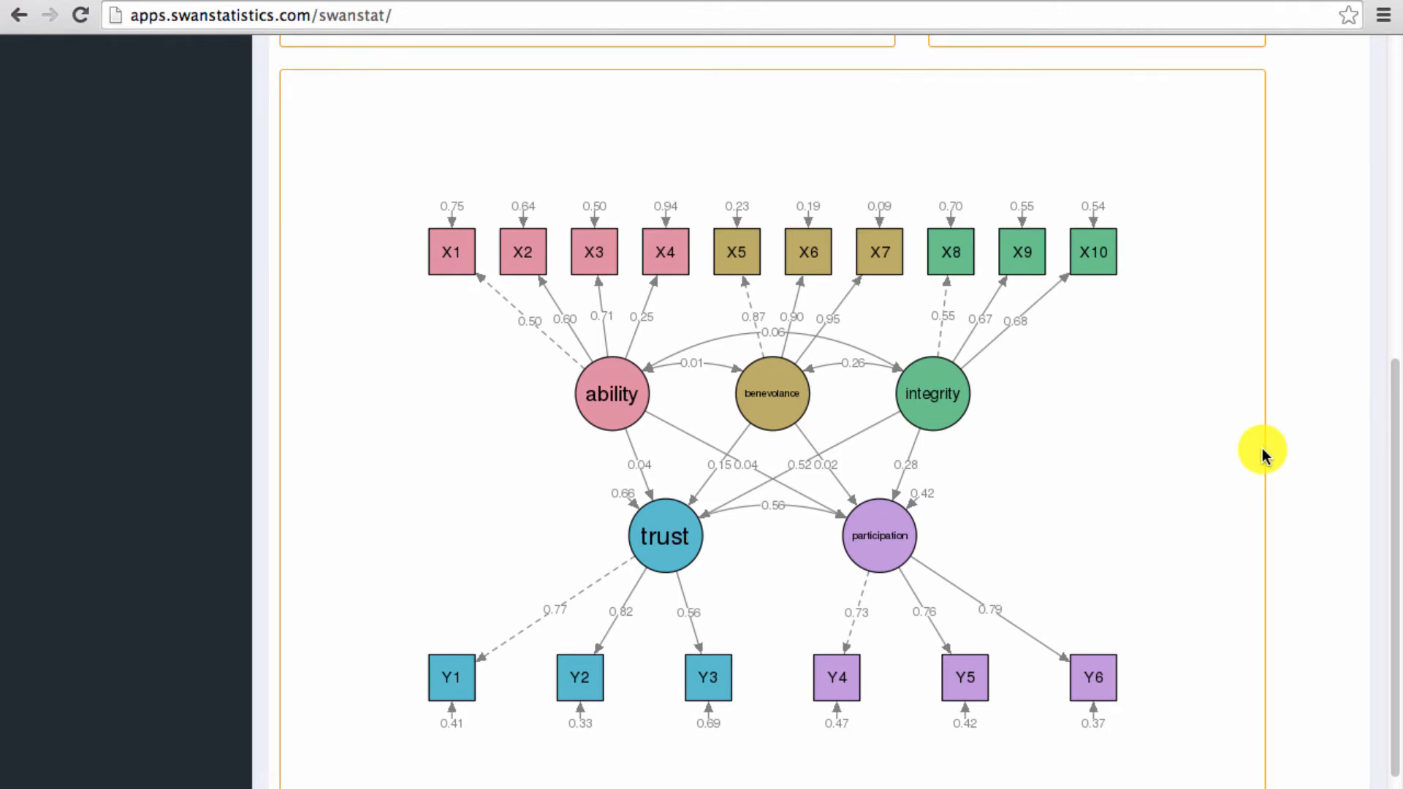
- Try a plot width of 92 and restore it to 100
{"action": "scroll", "coordinate": [1263, 451], "scroll_direction": "up", "scroll_amount": 5}
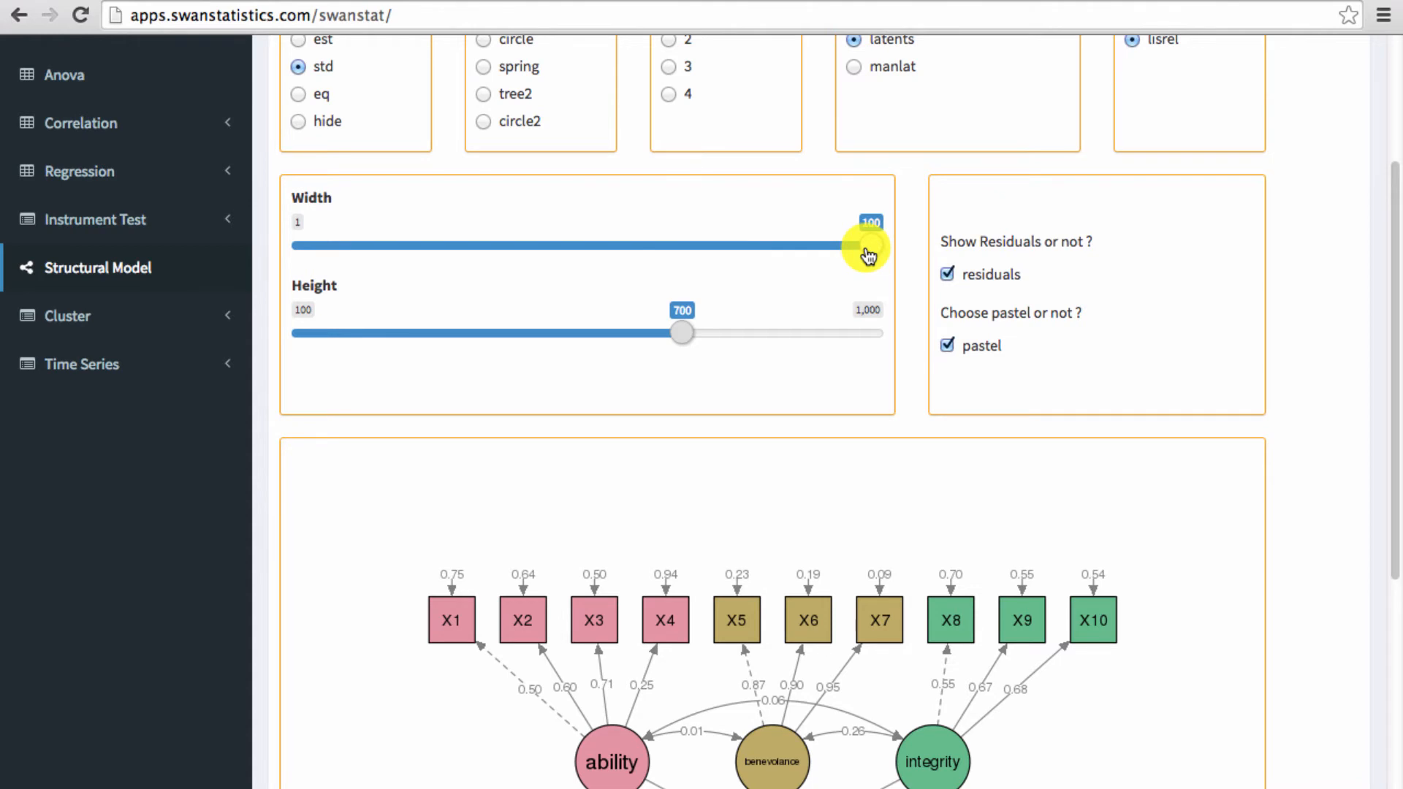
{"action": "left_click_drag", "start_coordinate": [868, 255], "coordinate": [823, 256]}
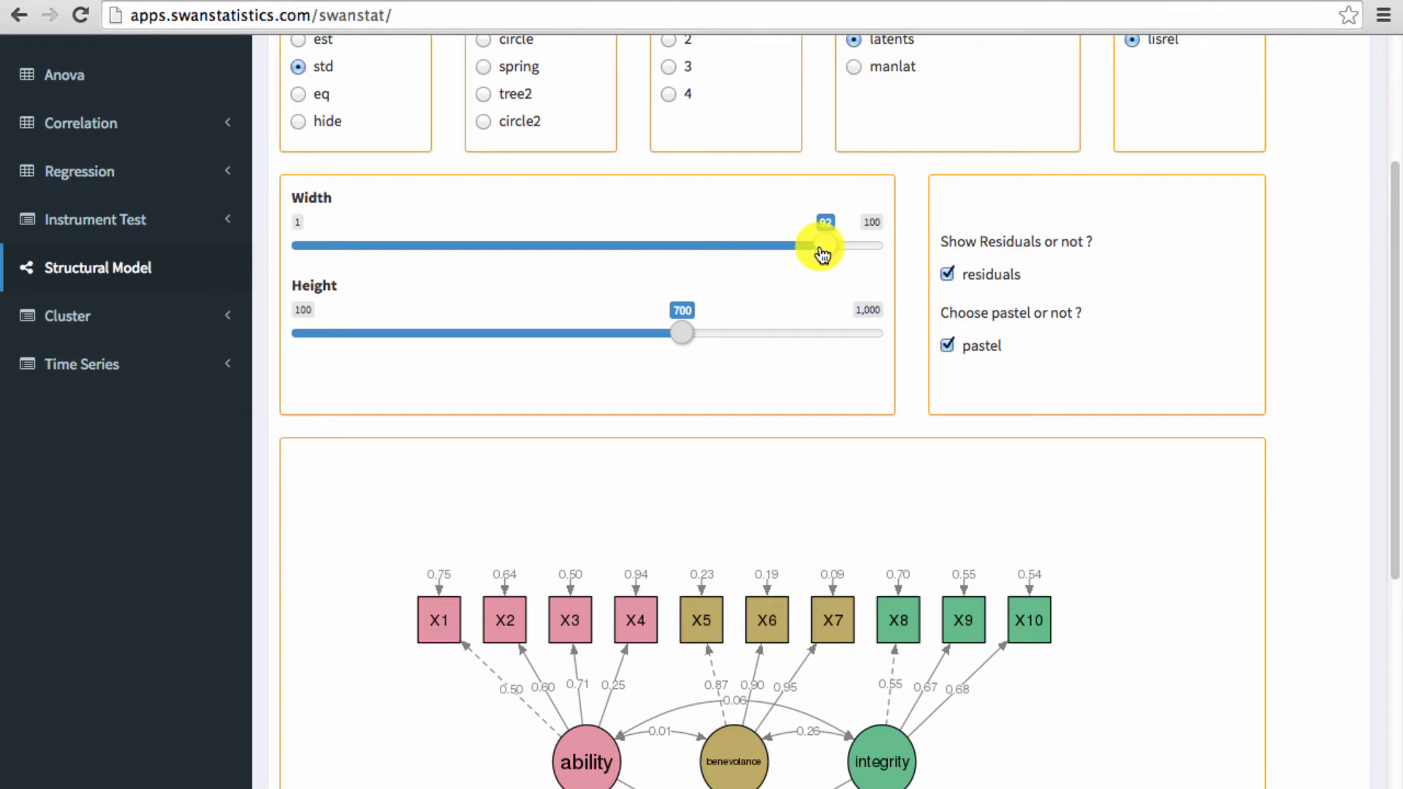
{"action": "left_click_drag", "start_coordinate": [822, 256], "coordinate": [880, 260]}
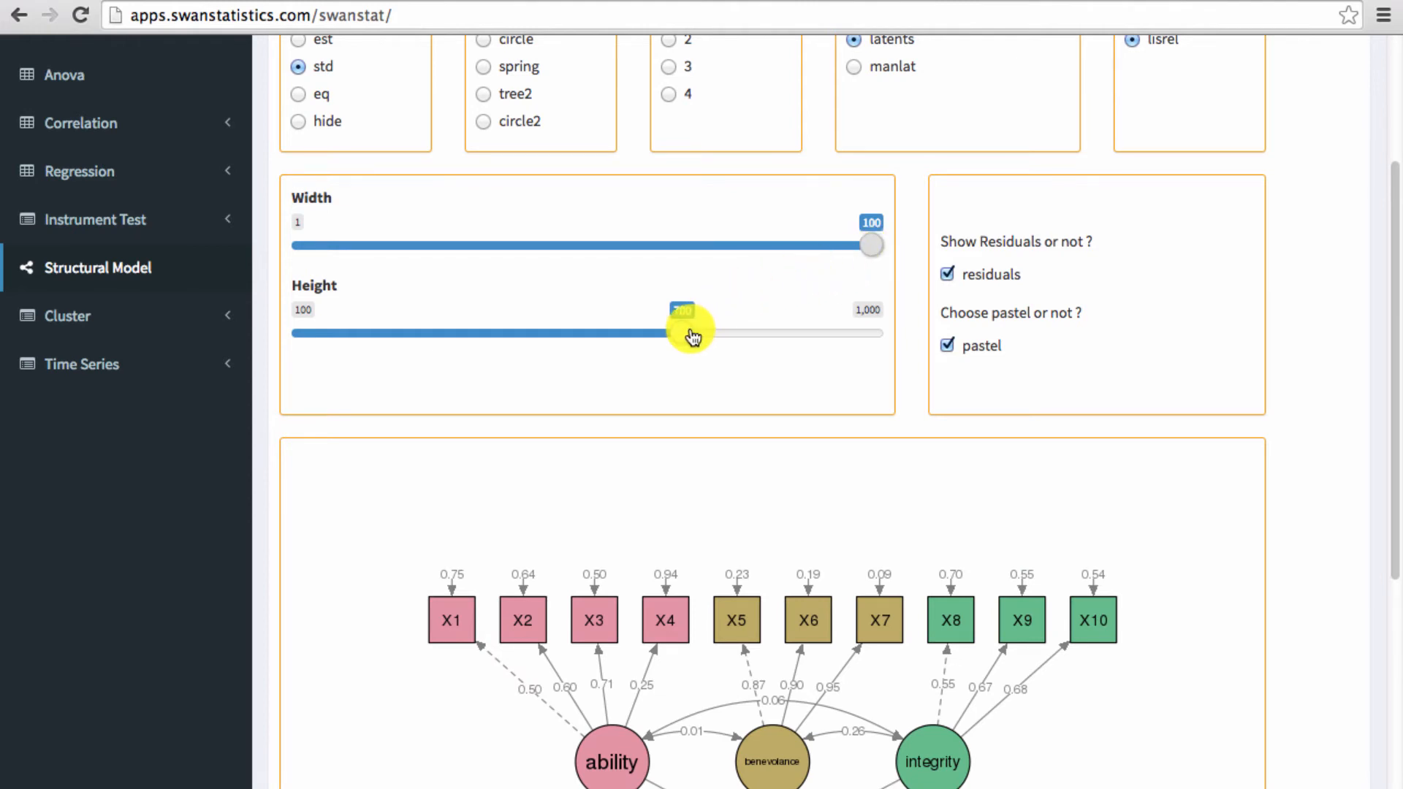
- Try a plot height of 630 and restore it to 700
{"action": "left_click_drag", "start_coordinate": [689, 336], "coordinate": [647, 330]}
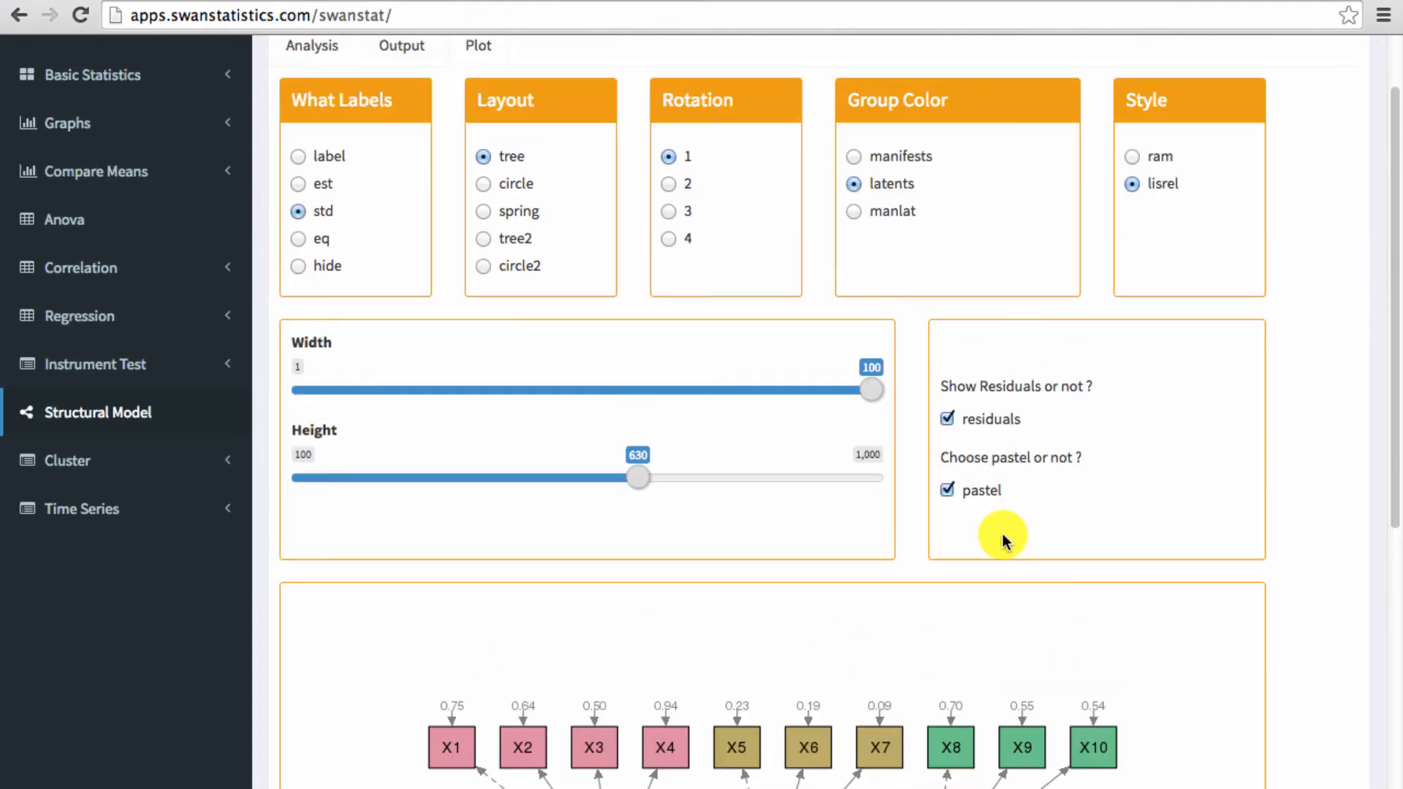
{"action": "scroll", "coordinate": [1001, 533], "scroll_direction": "down", "scroll_amount": 8}
{"action": "scroll", "coordinate": [1002, 533], "scroll_direction": "up", "scroll_amount": 3}
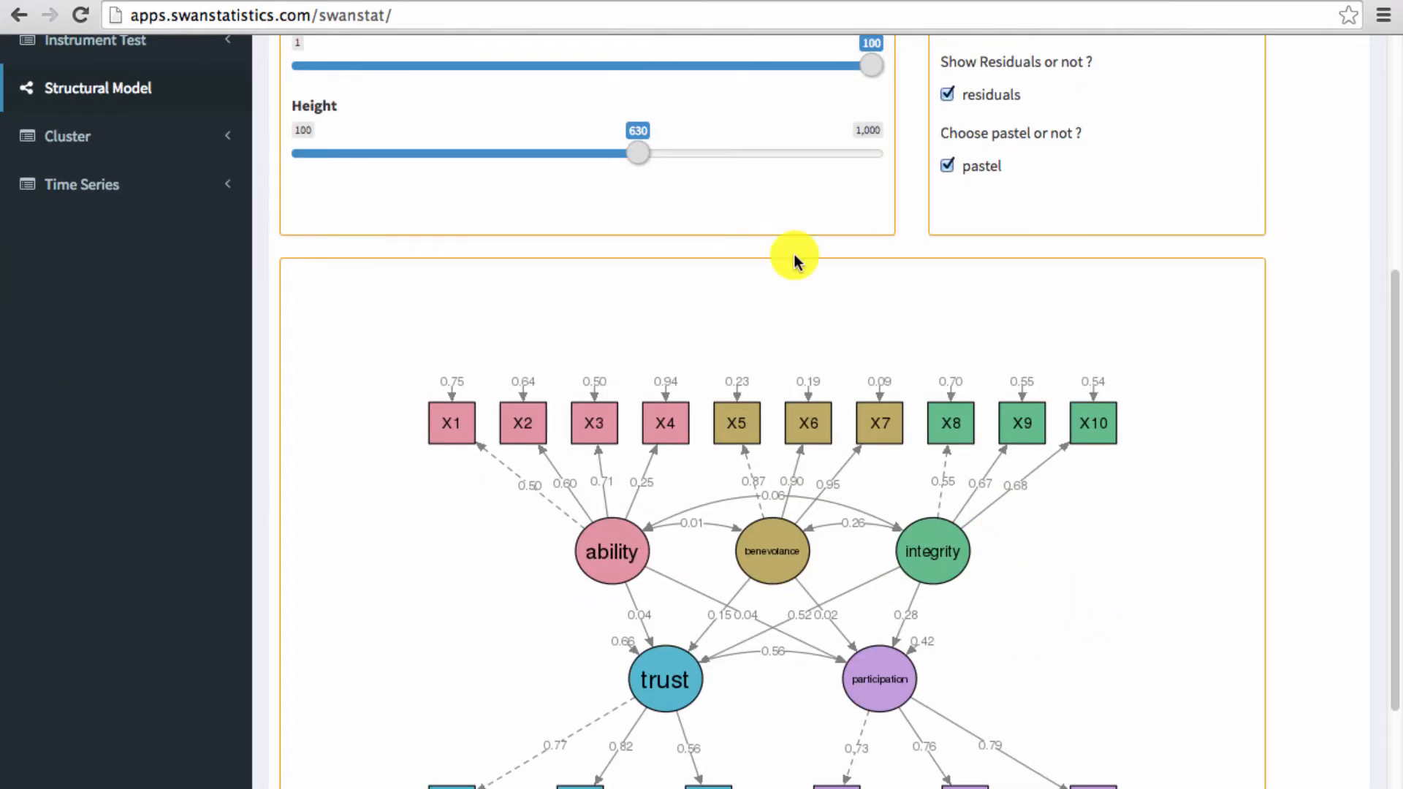
{"action": "left_click_drag", "start_coordinate": [635, 156], "coordinate": [682, 156]}
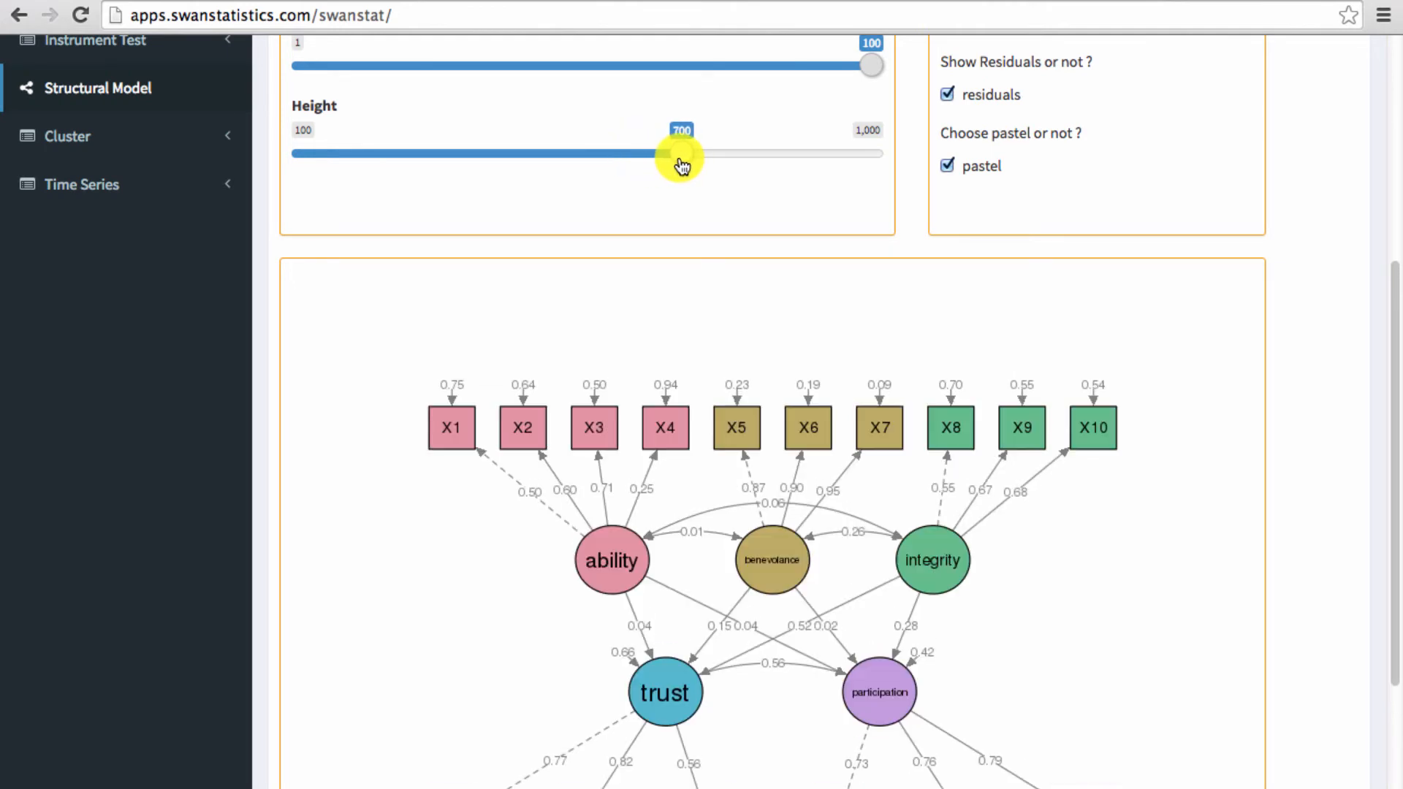
- Hide and reshow the diagram's residuals, and switch its pastel colouring off and on again
{"action": "scroll", "coordinate": [1156, 400], "scroll_direction": "up", "scroll_amount": 4}
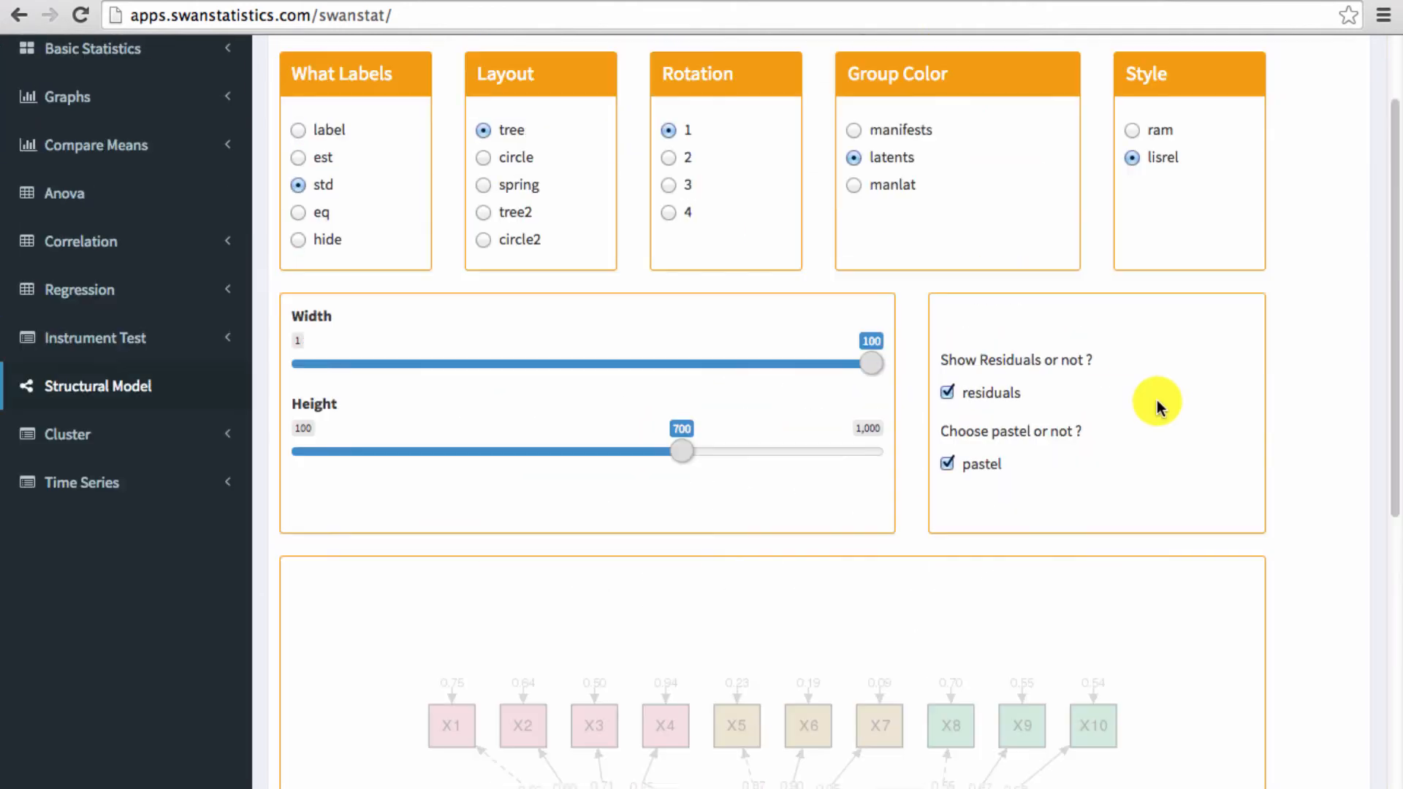
{"action": "scroll", "coordinate": [1155, 400], "scroll_direction": "up", "scroll_amount": 1}
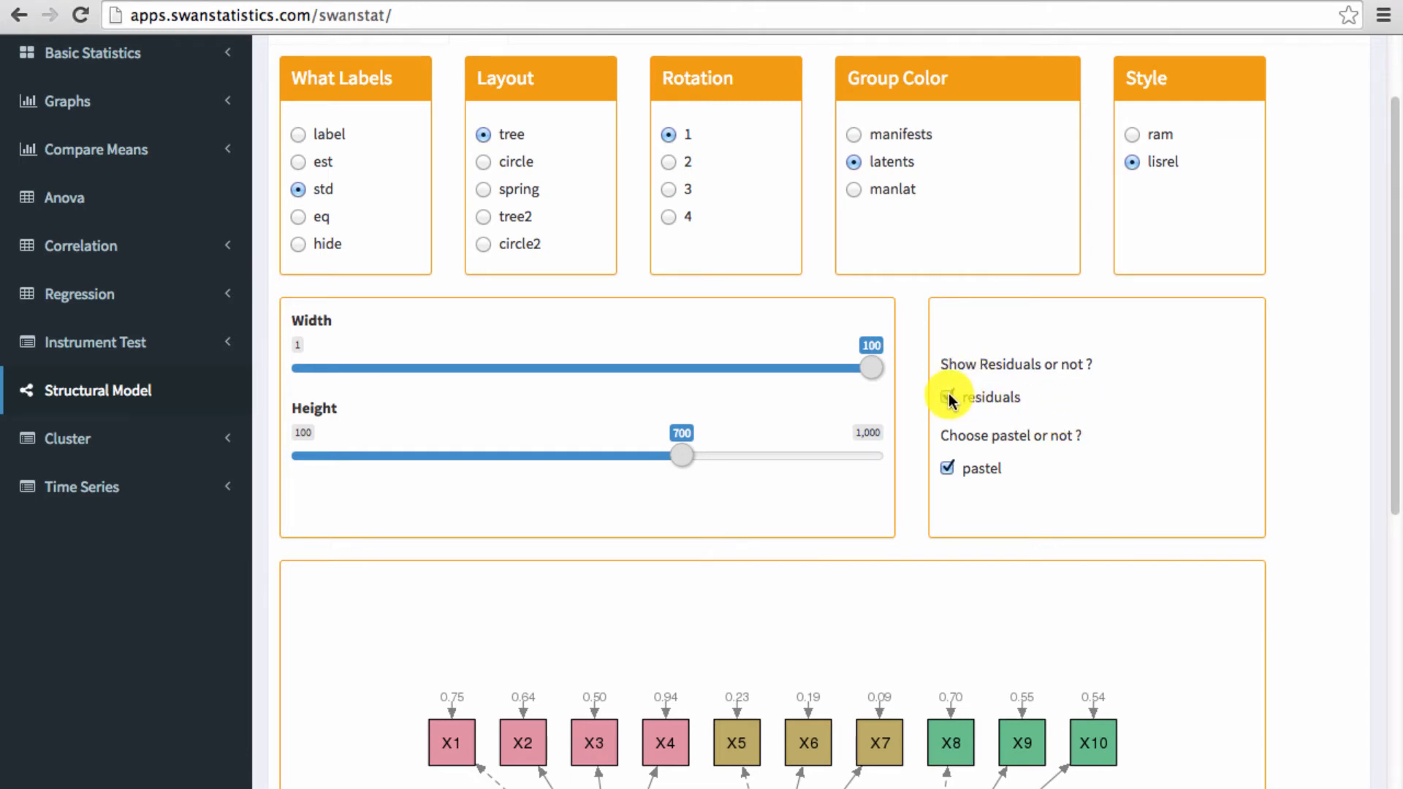
{"action": "left_click", "coordinate": [948, 396]}
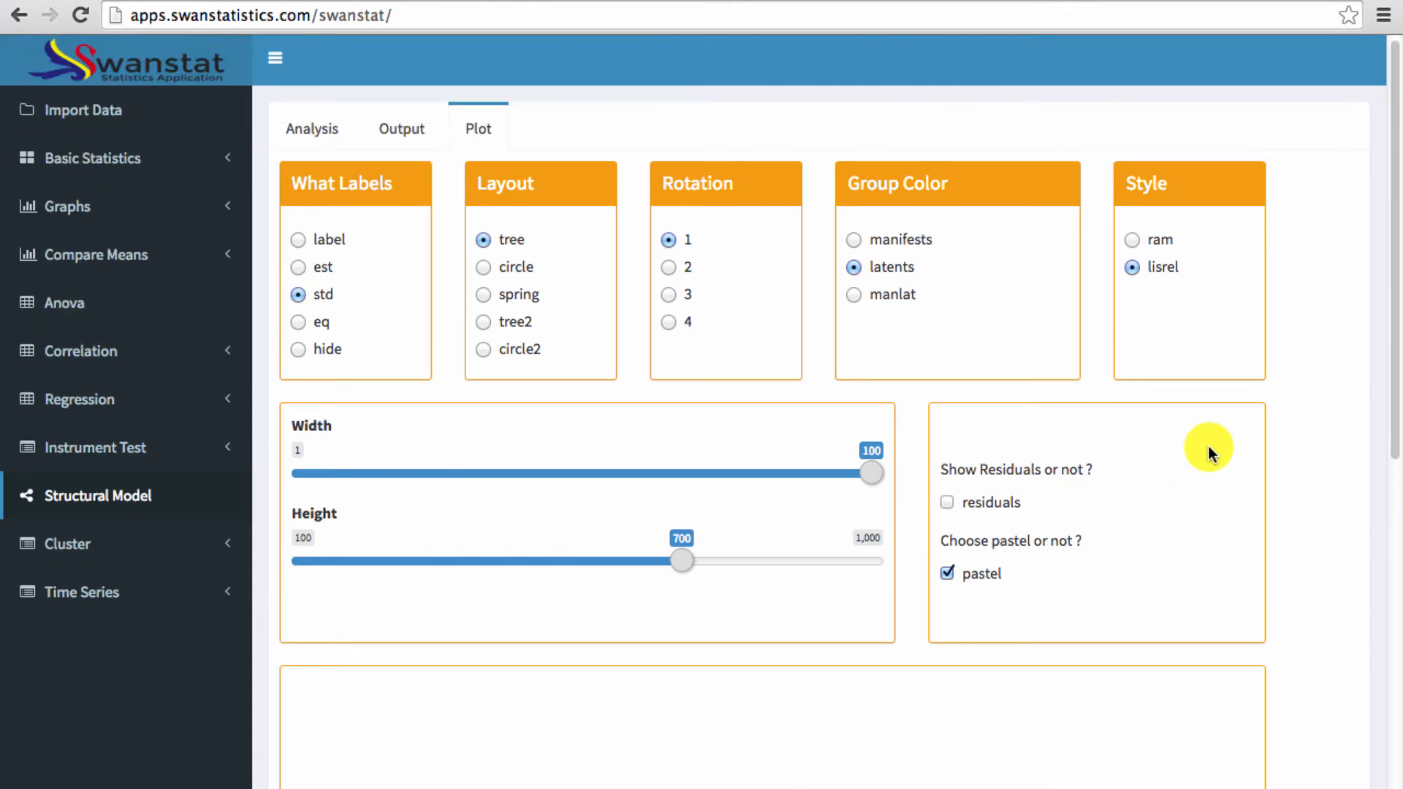
{"action": "scroll", "coordinate": [1208, 446], "scroll_direction": "down", "scroll_amount": 6}
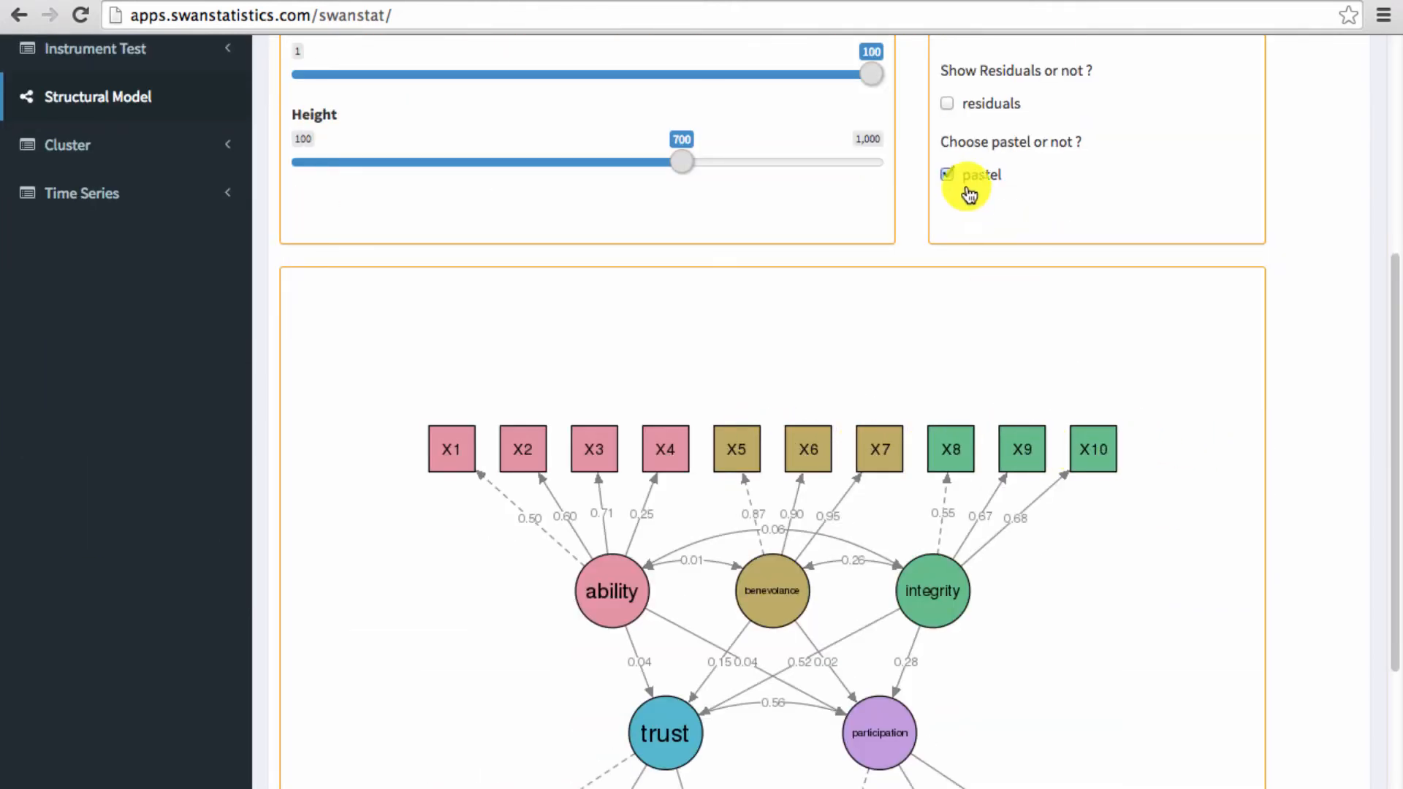
{"action": "left_click", "coordinate": [948, 103]}
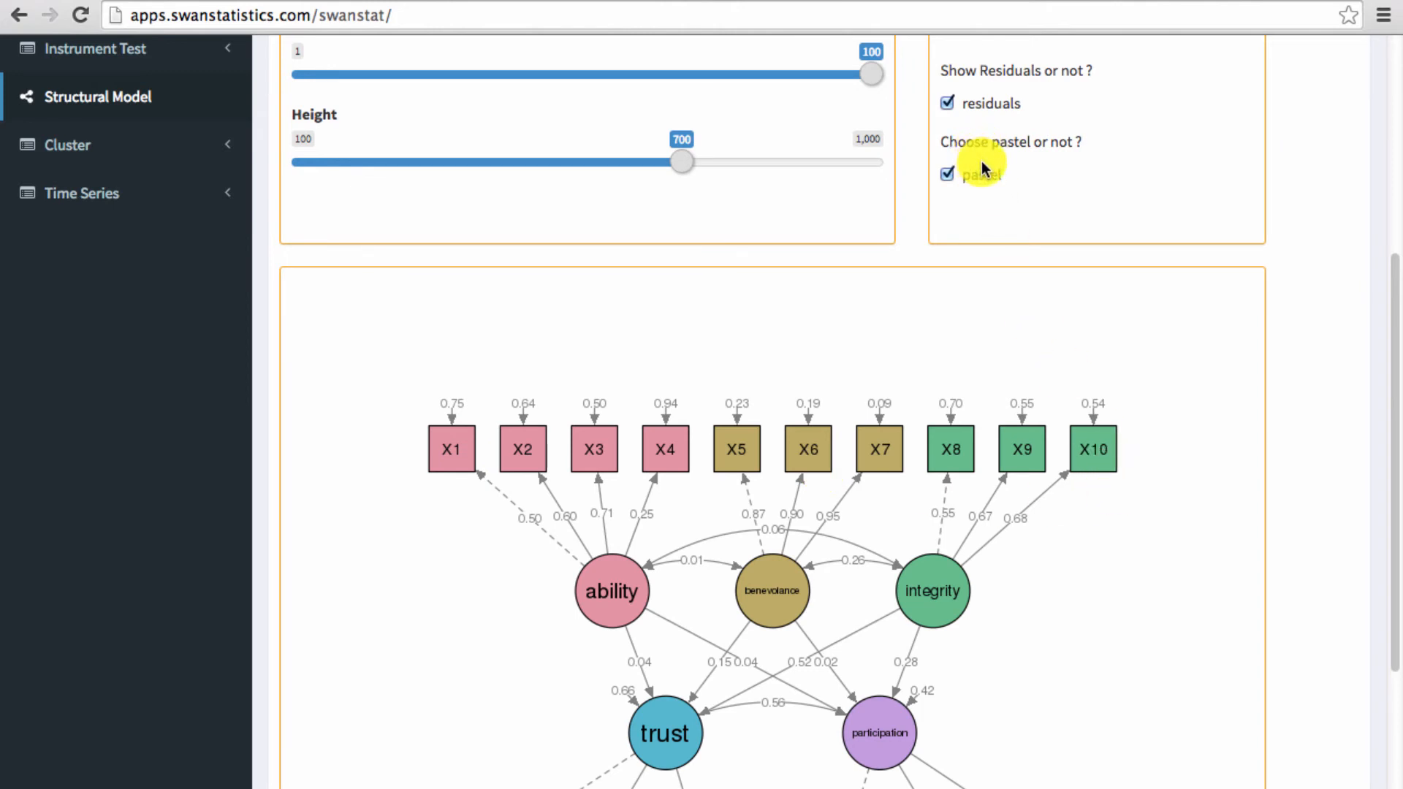
{"action": "left_click", "coordinate": [948, 175]}
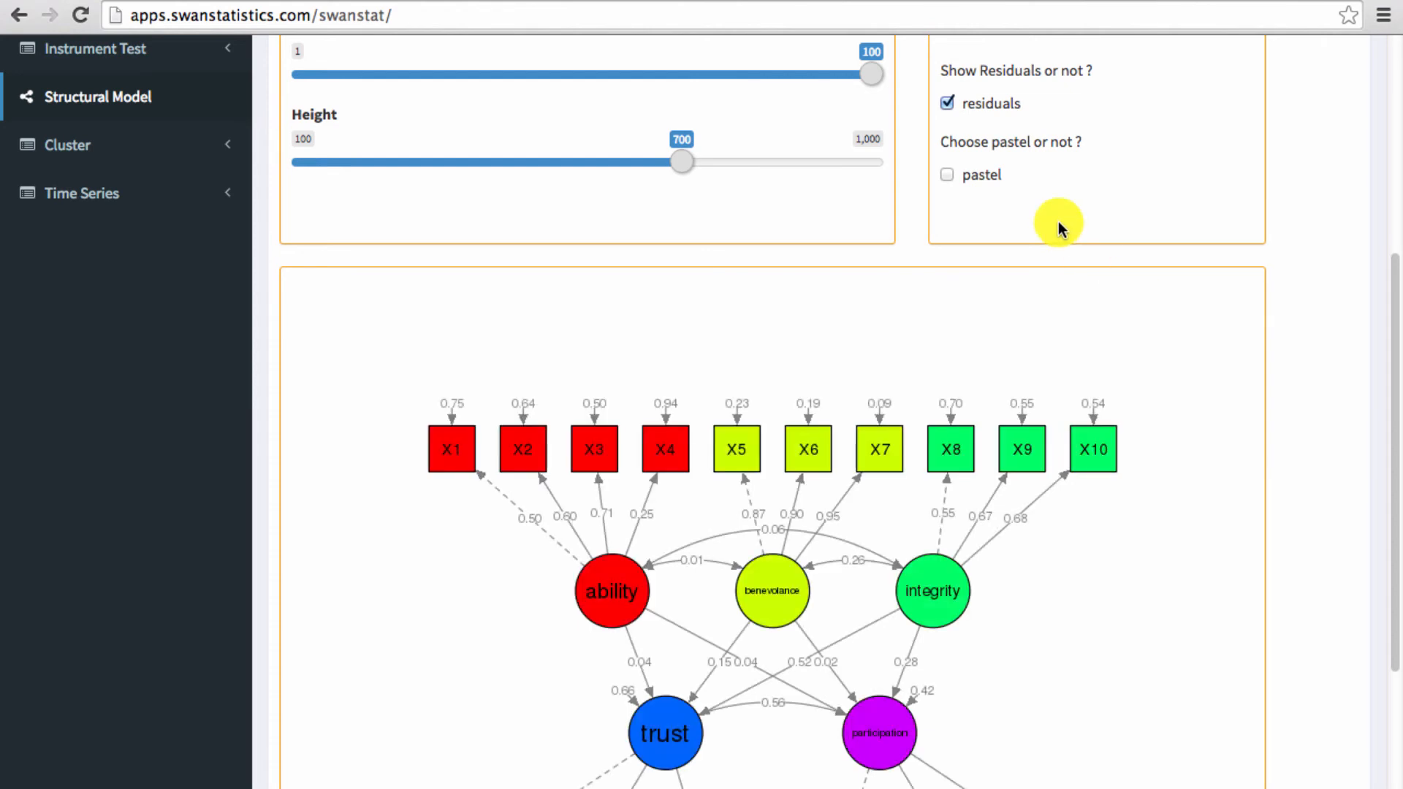
{"action": "left_click", "coordinate": [946, 174]}
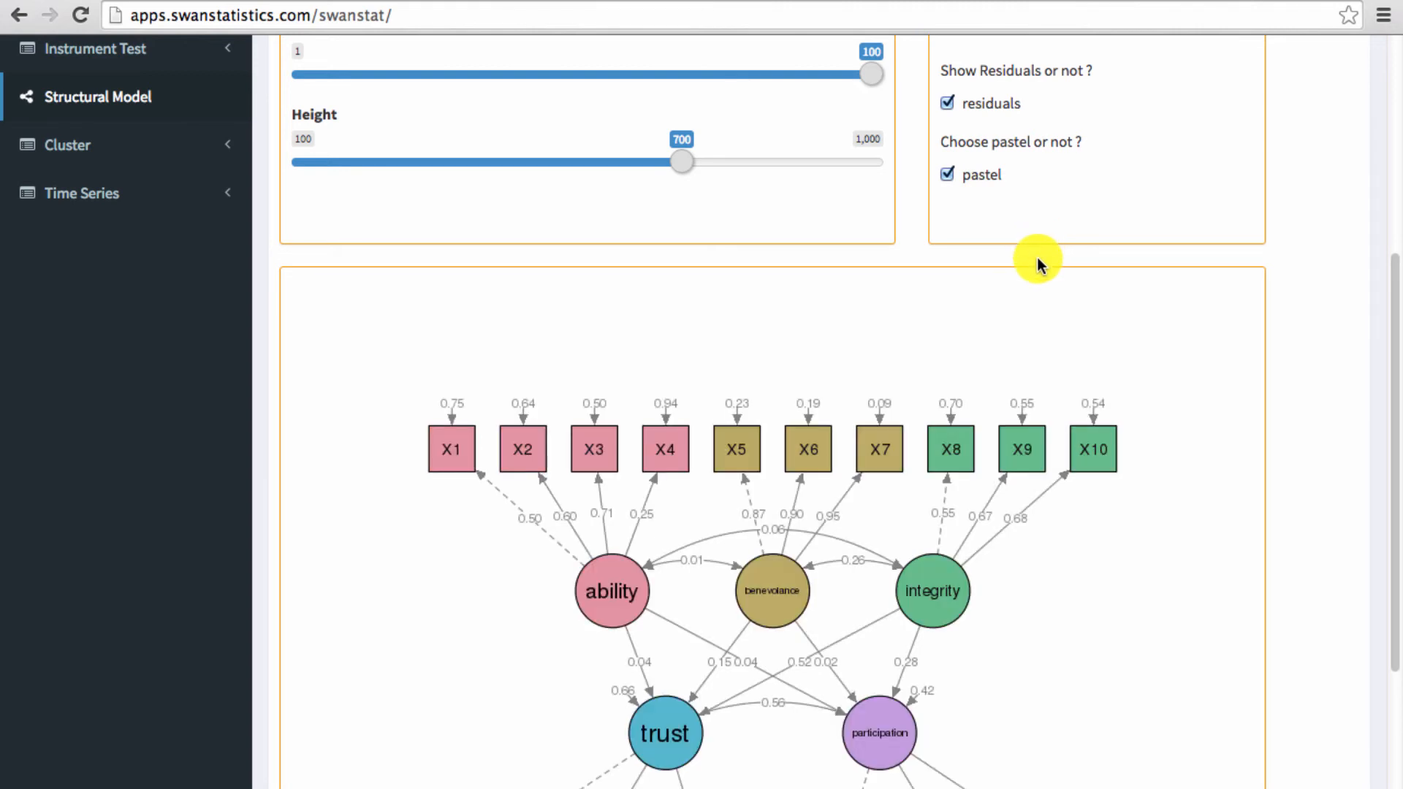
- Open the model's validity (VD) output and view the factor loadings of all items
{"action": "left_click_drag", "start_coordinate": [1393, 344], "coordinate": [1399, 119]}
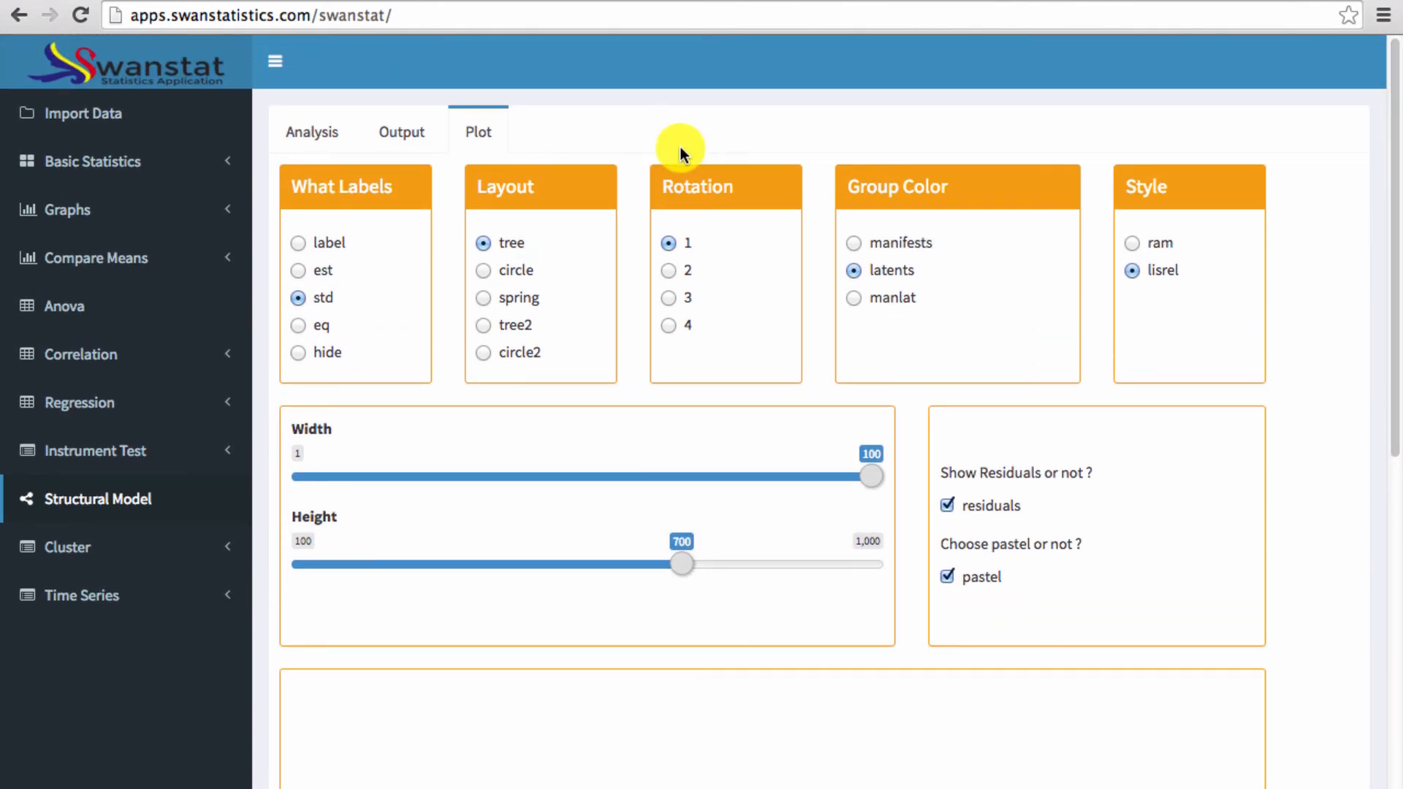
{"action": "left_click", "coordinate": [399, 133]}
{"action": "left_click", "coordinate": [330, 183]}
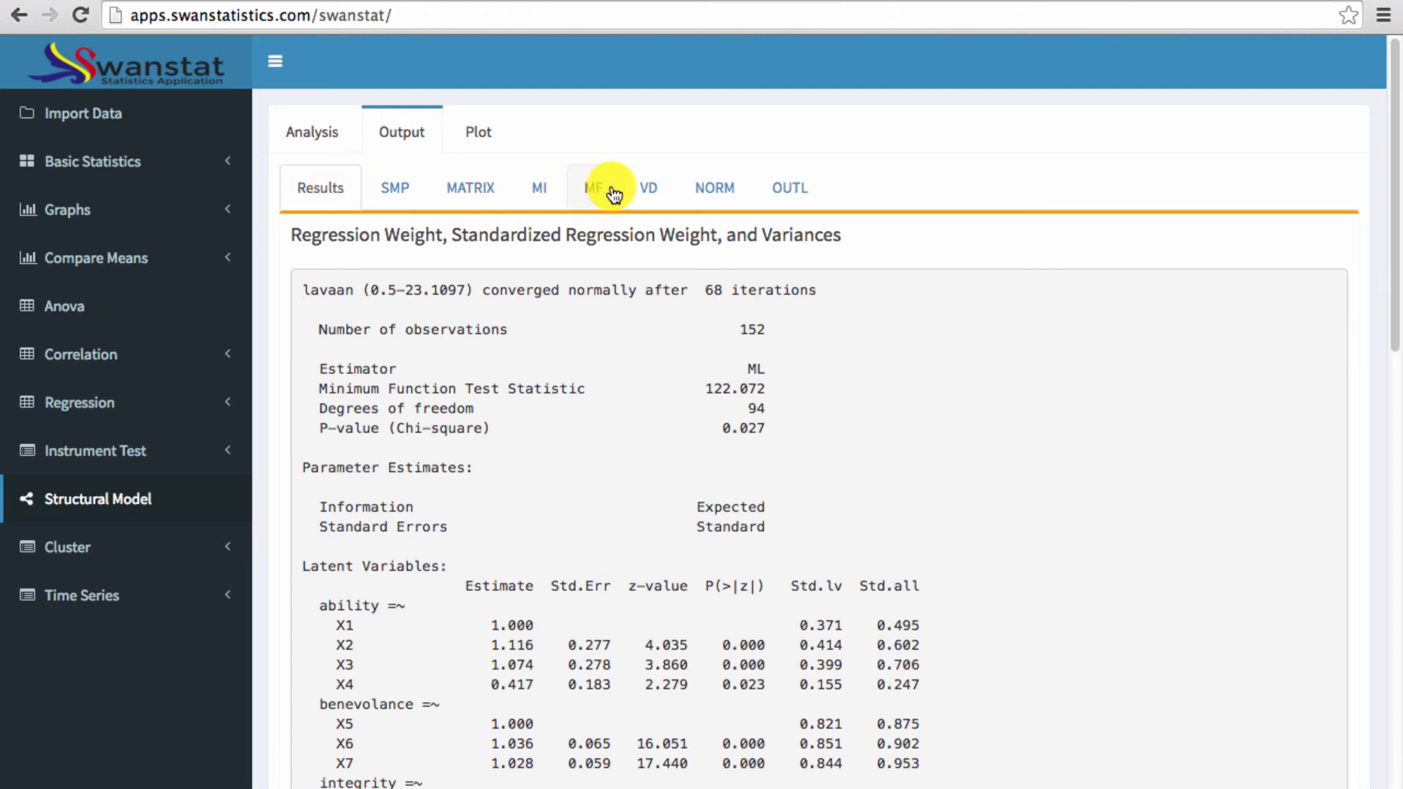
{"action": "left_click", "coordinate": [637, 190]}
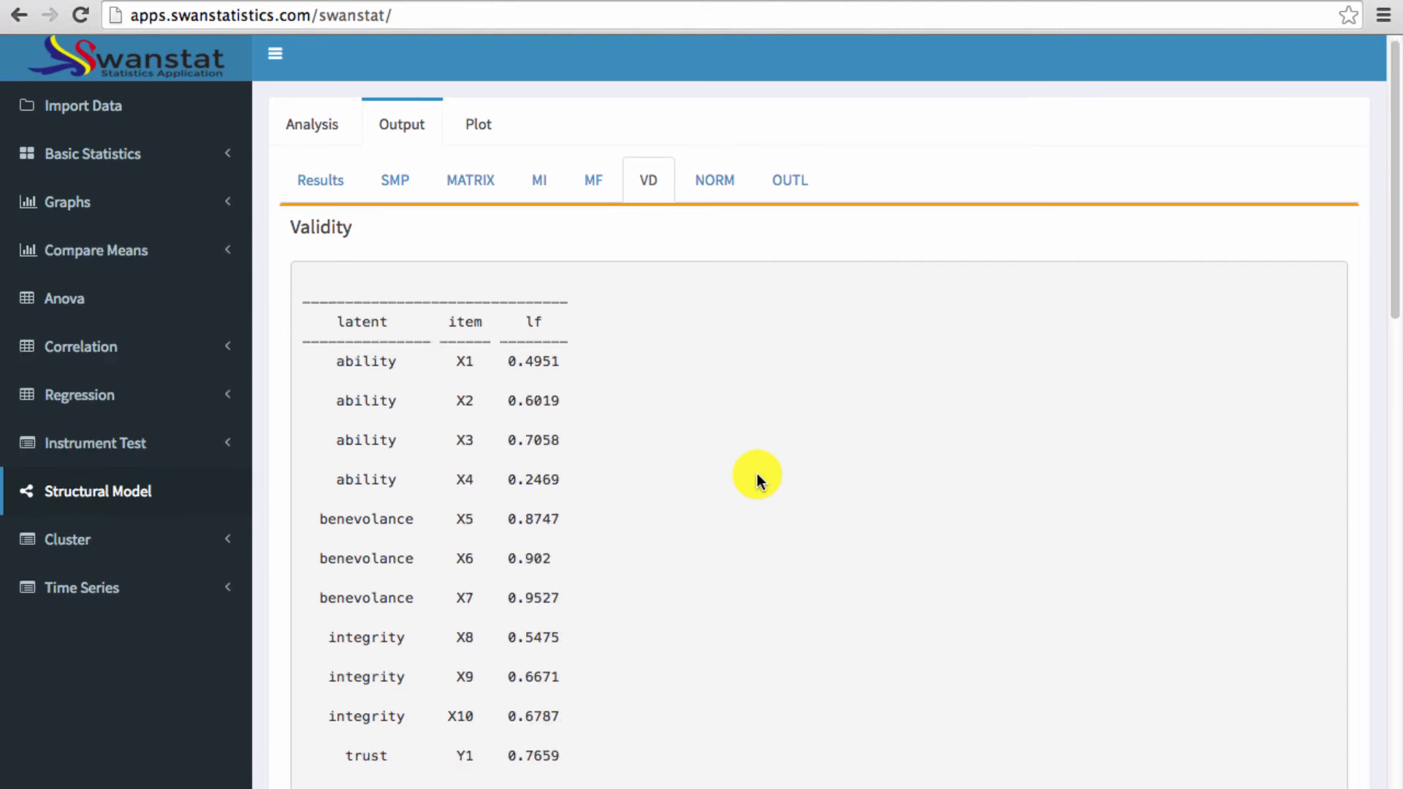
{"action": "scroll", "coordinate": [756, 473], "scroll_direction": "down", "scroll_amount": 2}
{"action": "scroll", "coordinate": [756, 478], "scroll_direction": "down", "scroll_amount": 3}
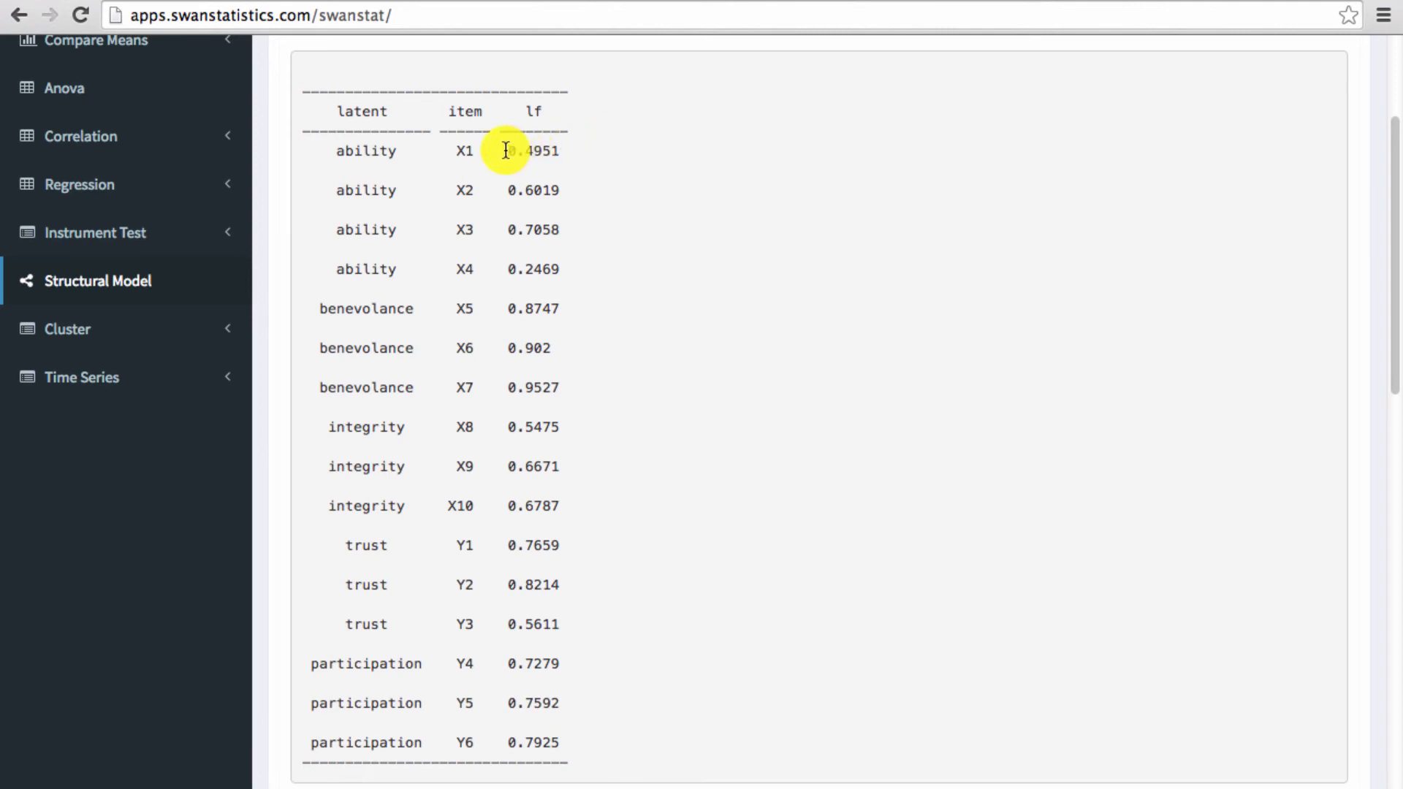
- Highlight the factor loadings of ability items X1 and X4 in the validity table
{"action": "left_click_drag", "start_coordinate": [508, 151], "coordinate": [557, 151]}
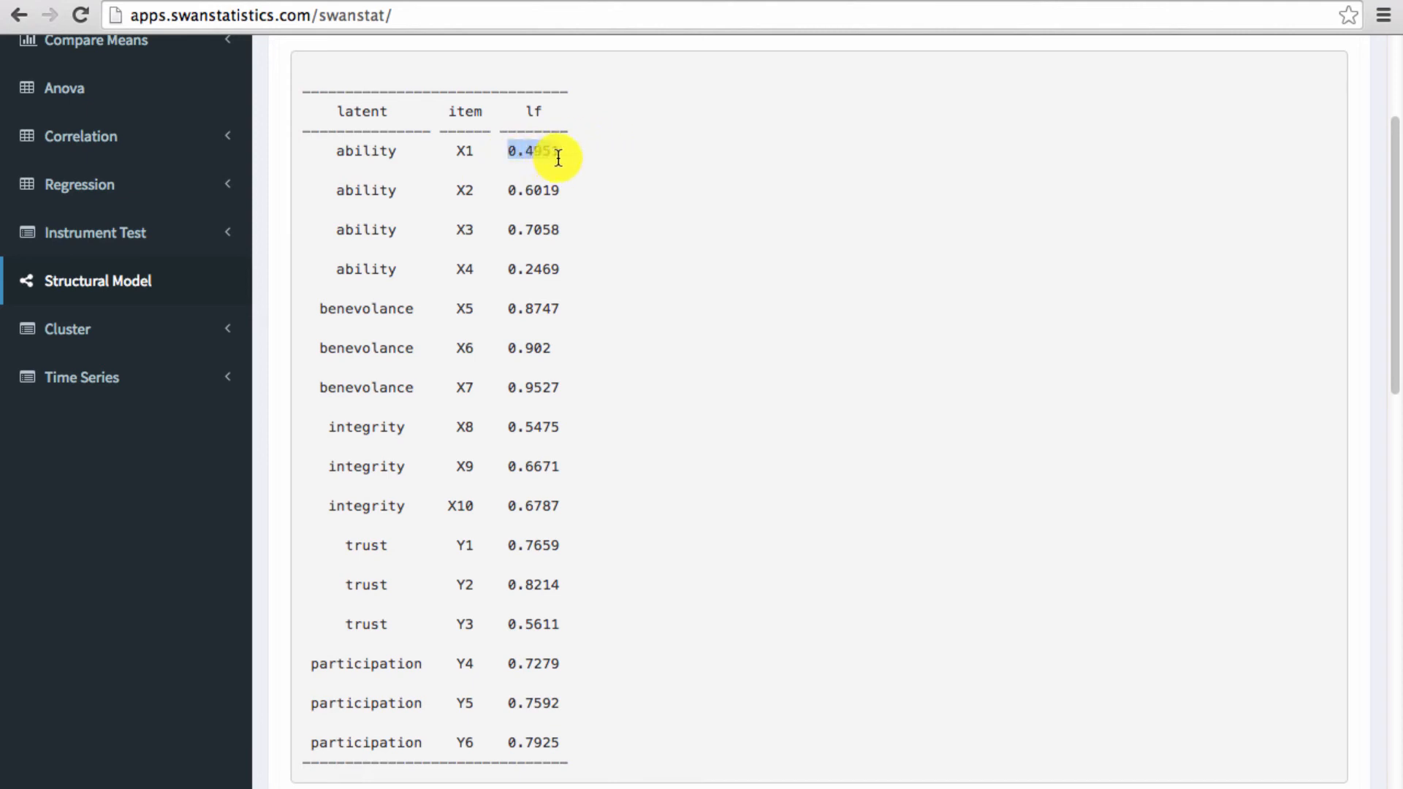
{"action": "left_click", "coordinate": [598, 157]}
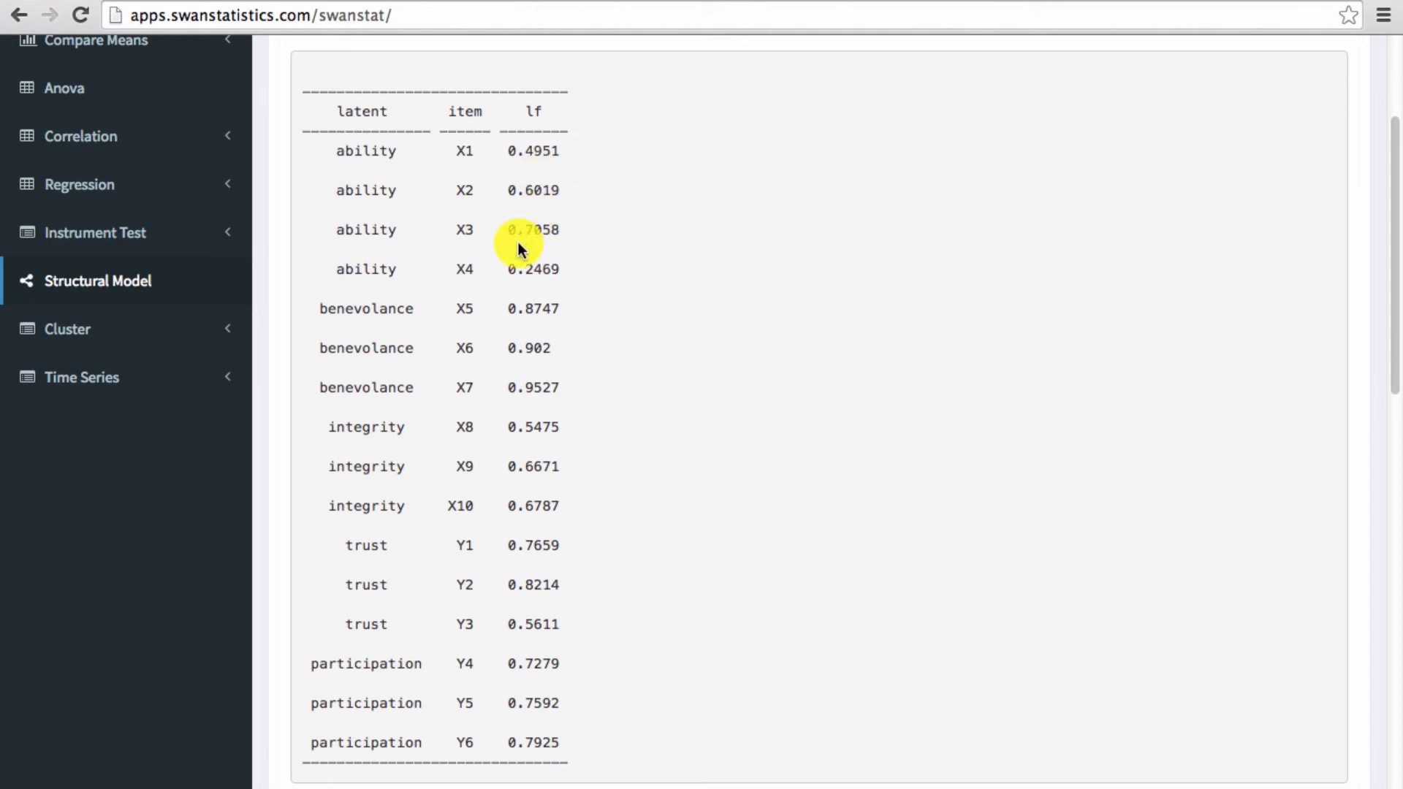
{"action": "left_click_drag", "start_coordinate": [510, 263], "coordinate": [569, 270]}
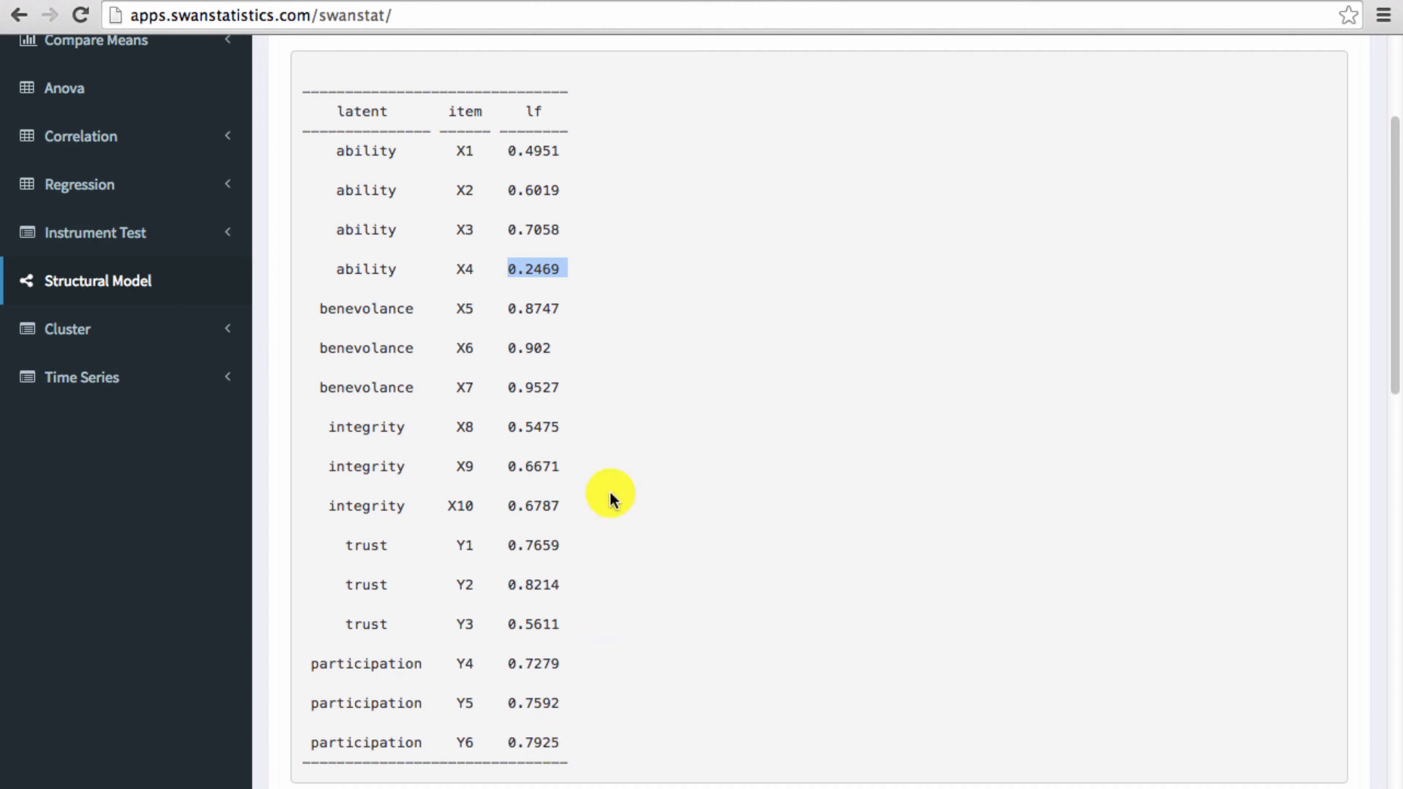
{"action": "scroll", "coordinate": [687, 386], "scroll_direction": "down", "scroll_amount": 1}
{"action": "scroll", "coordinate": [687, 393], "scroll_direction": "up", "scroll_amount": 3}
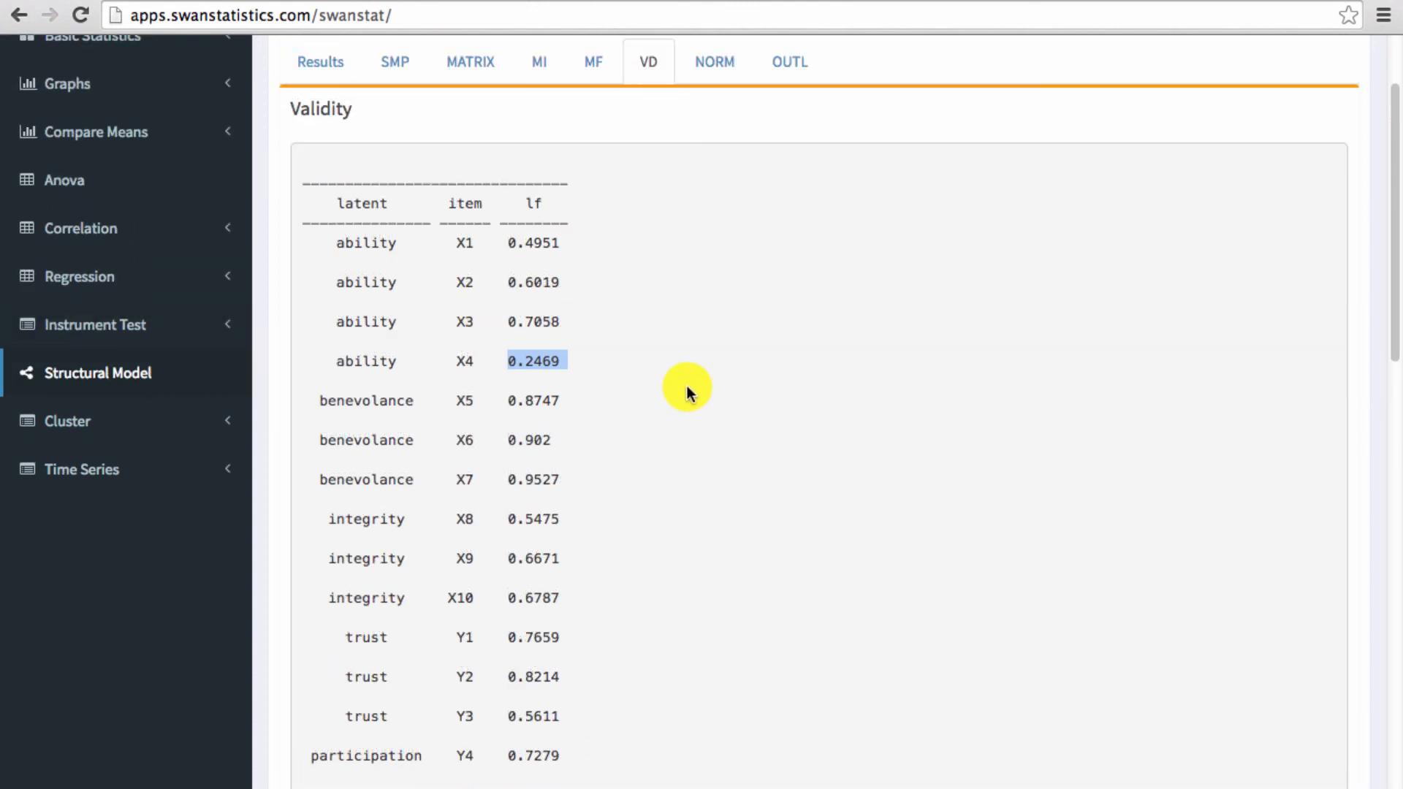
- Remove X4 from the ability equation so that it reads ability =~ X1+X2+X3
{"action": "scroll", "coordinate": [686, 385], "scroll_direction": "up", "scroll_amount": 3}
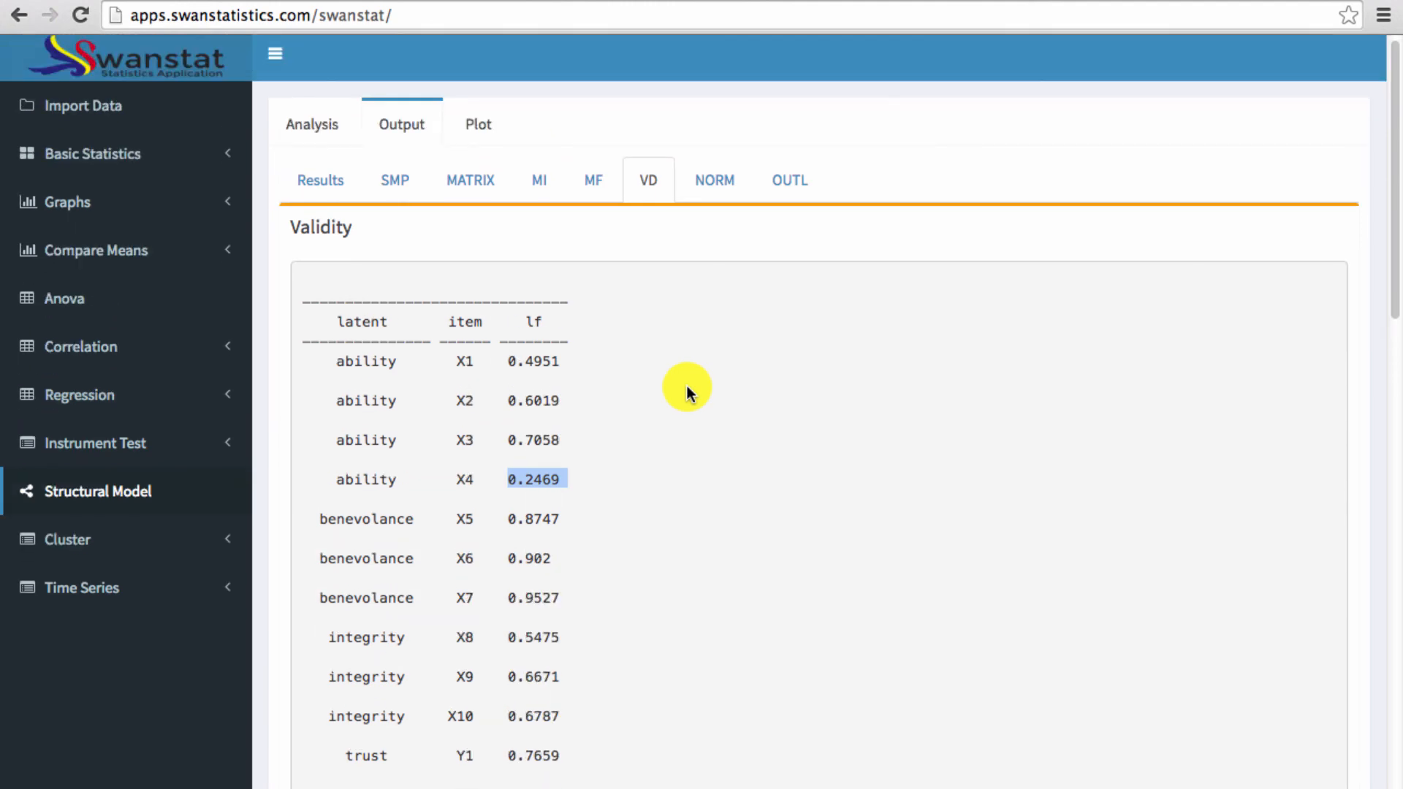
{"action": "left_click", "coordinate": [315, 130]}
{"action": "scroll", "coordinate": [1234, 731], "scroll_direction": "up", "scroll_amount": 1}
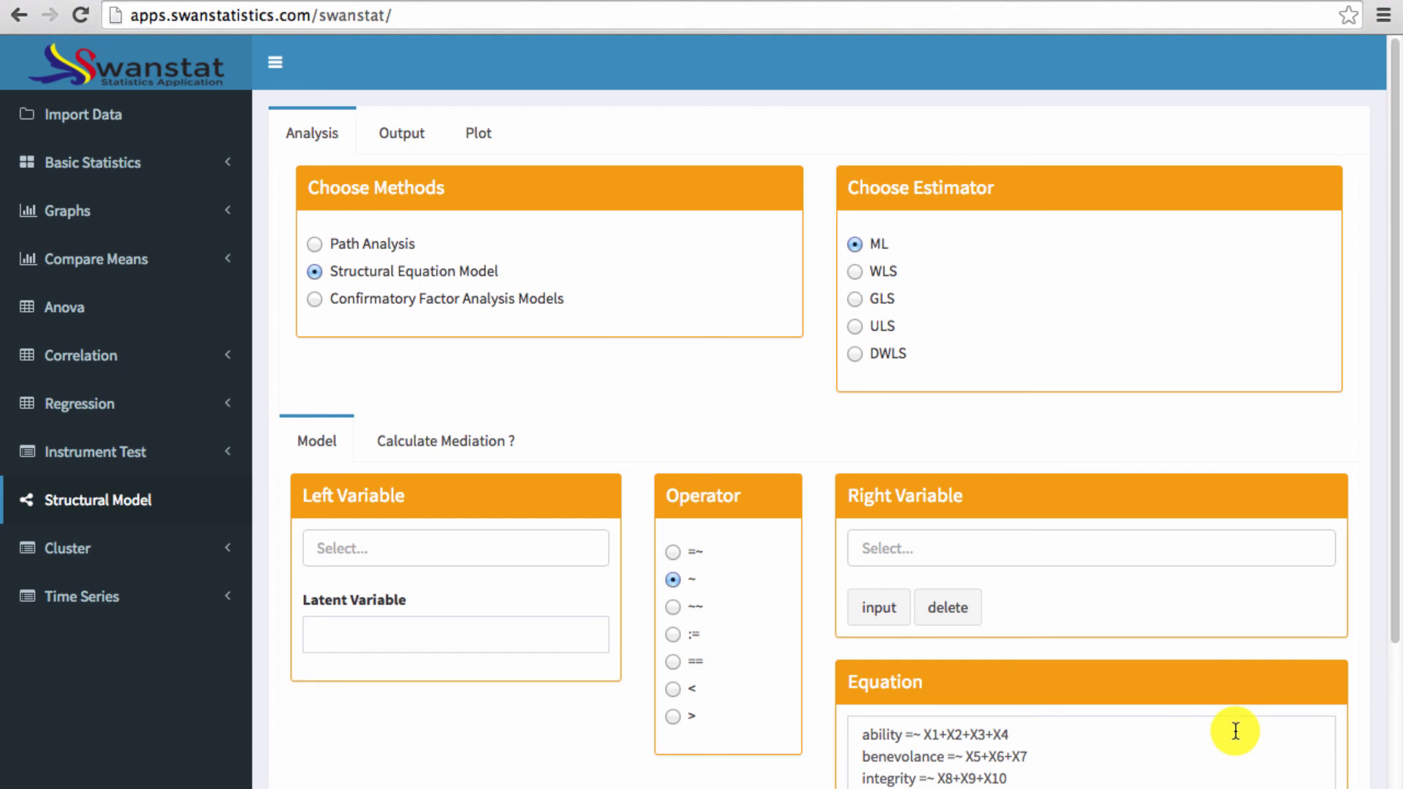
{"action": "scroll", "coordinate": [1318, 619], "scroll_direction": "down", "scroll_amount": 2}
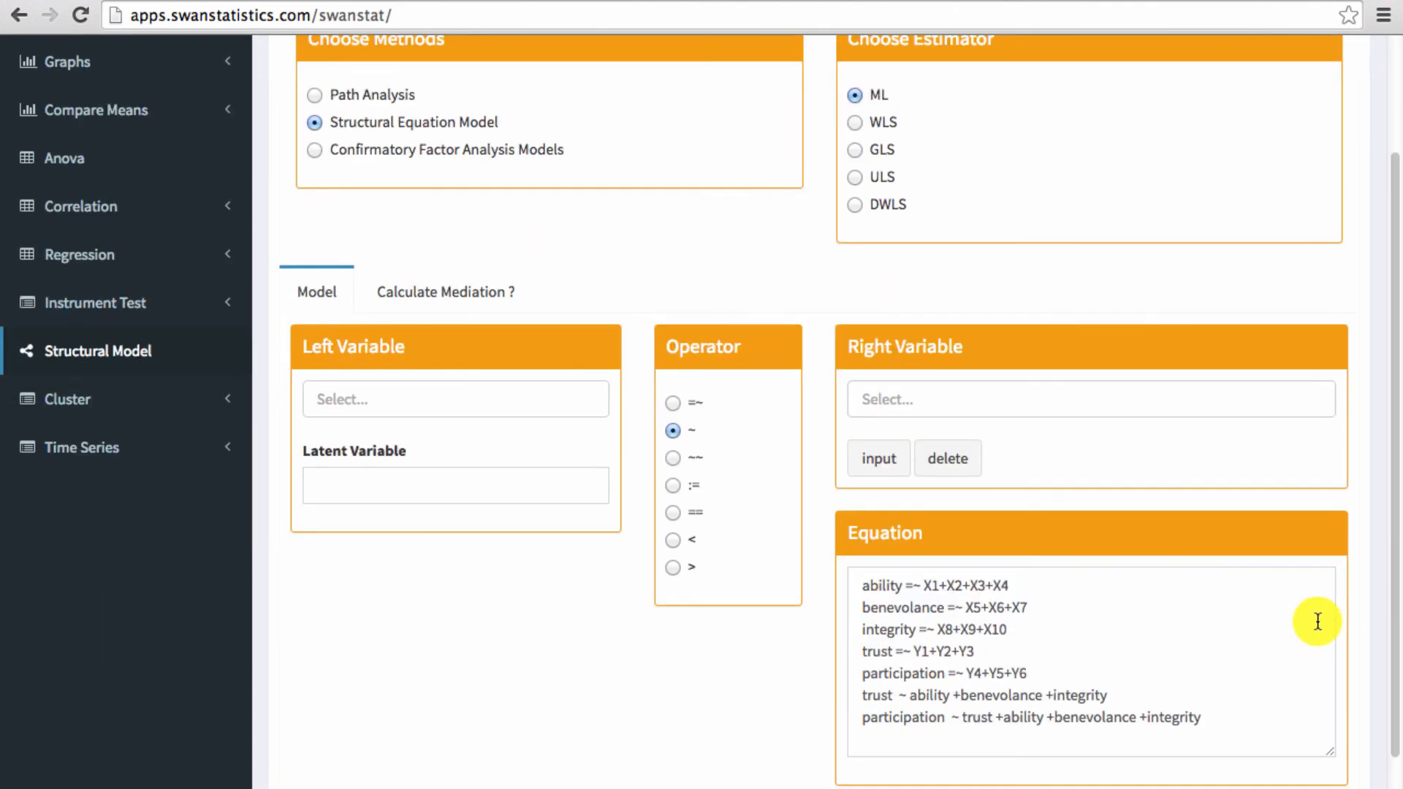
{"action": "left_click", "coordinate": [1025, 581]}
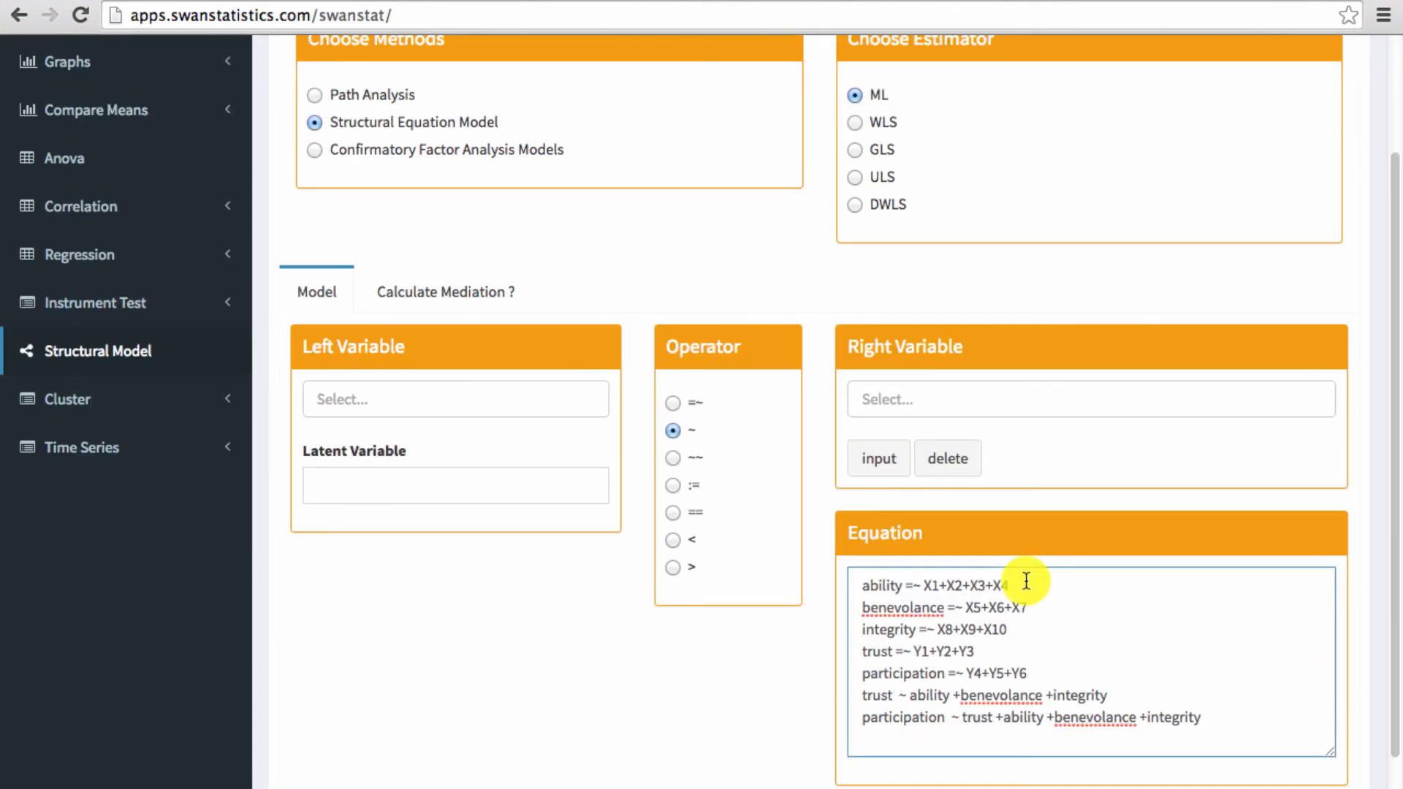
{"action": "key", "text": "BackSpace"}
{"action": "key", "text": "BackSpace"}
{"action": "key", "text": "BackSpace"}
- Run the structural equation model with the edited equations and open its validity output
{"action": "scroll", "coordinate": [1019, 593], "scroll_direction": "up", "scroll_amount": 1}
{"action": "scroll", "coordinate": [1019, 591], "scroll_direction": "down", "scroll_amount": 2}
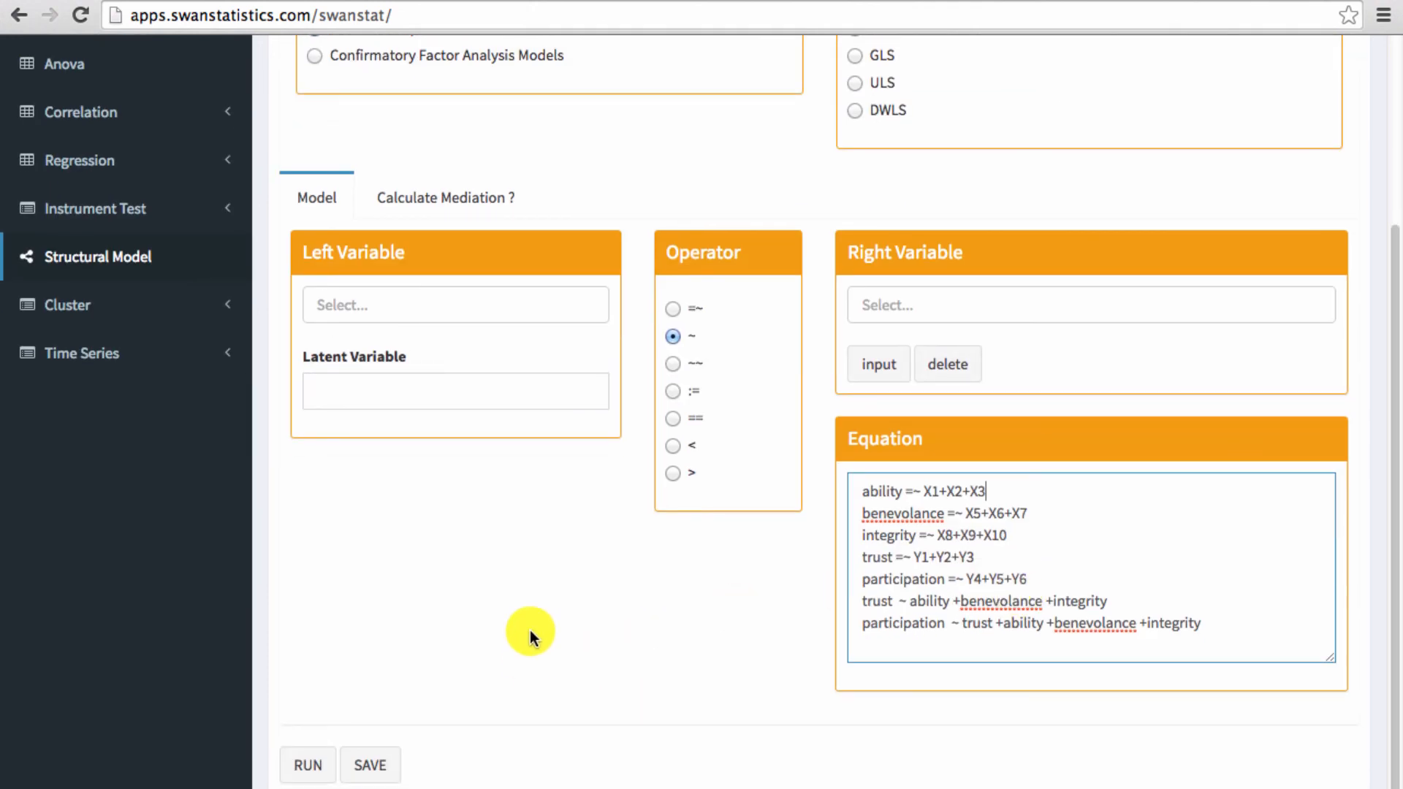
{"action": "left_click", "coordinate": [311, 767]}
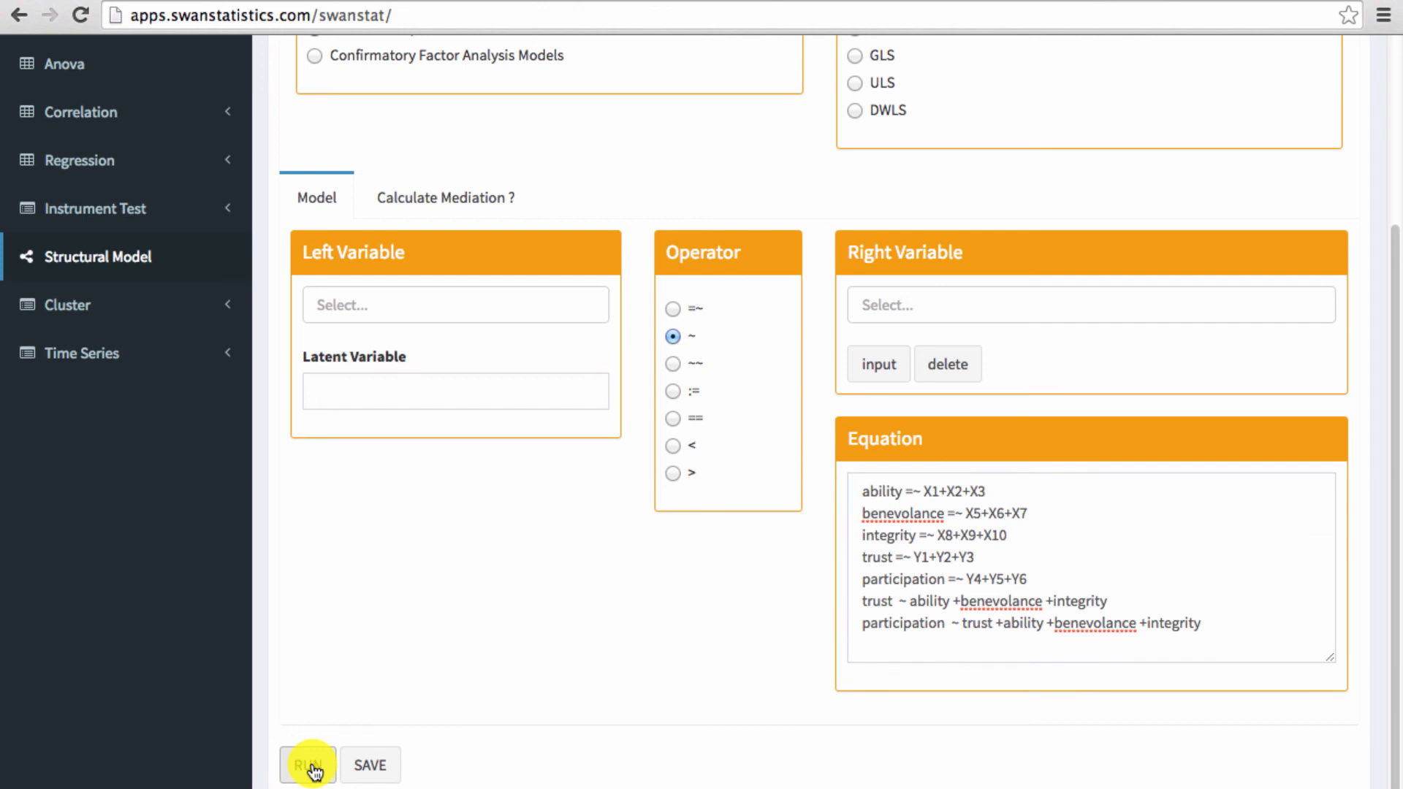
{"action": "scroll", "coordinate": [523, 647], "scroll_direction": "up", "scroll_amount": 3}
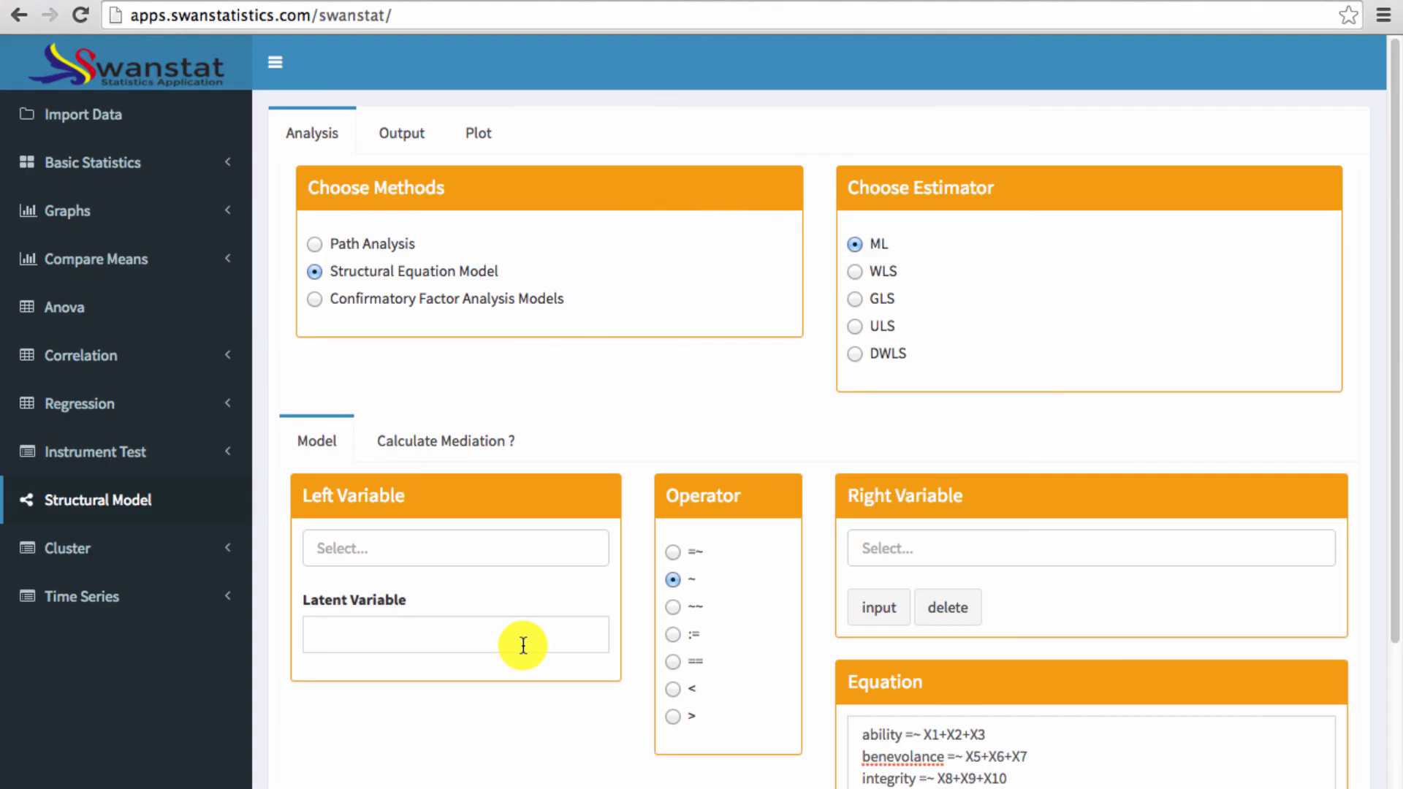
{"action": "left_click", "coordinate": [409, 133]}
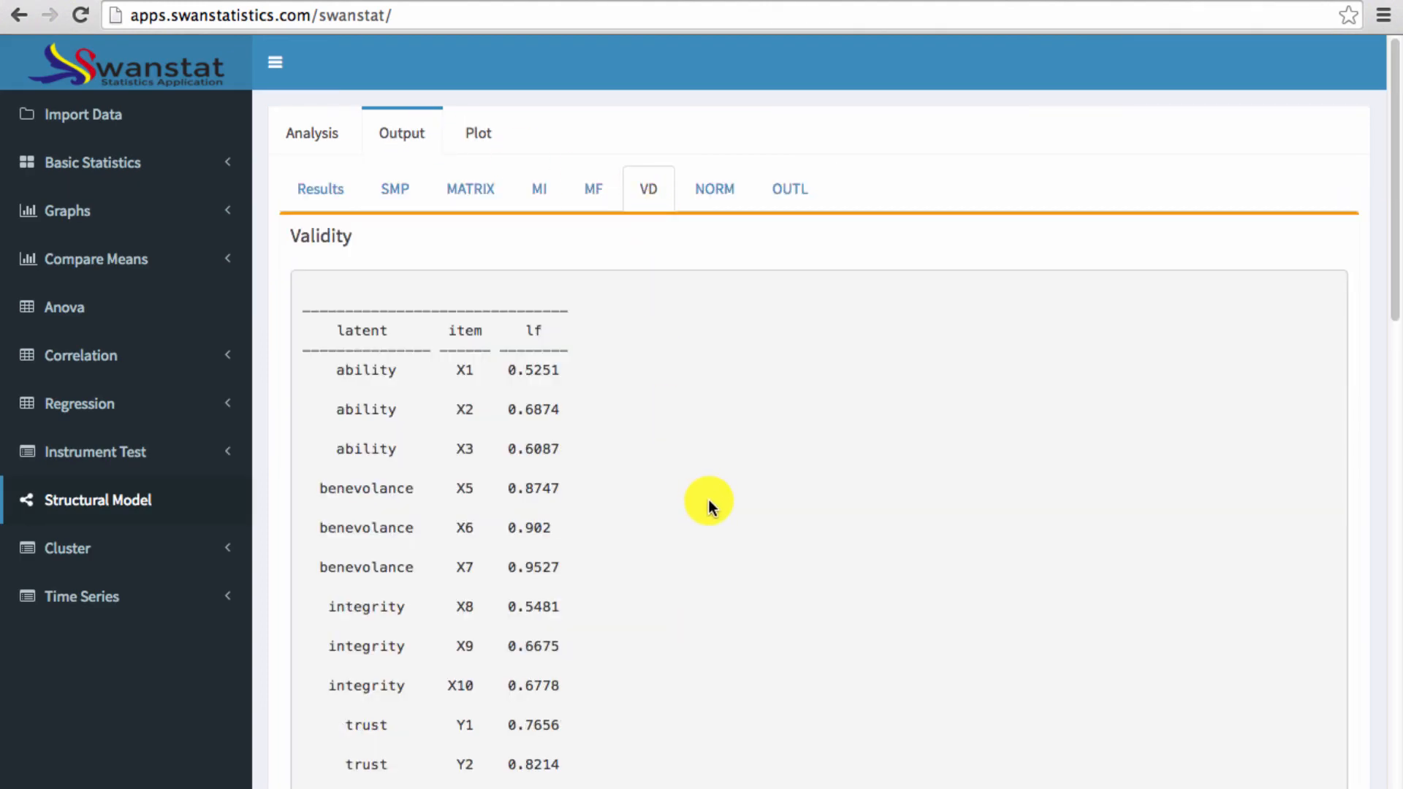
- Examine the rerun model's factor loadings, square roots of AVE, and Cronbach alpha and AVE reliability tables
{"action": "scroll", "coordinate": [709, 500], "scroll_direction": "down", "scroll_amount": 3}
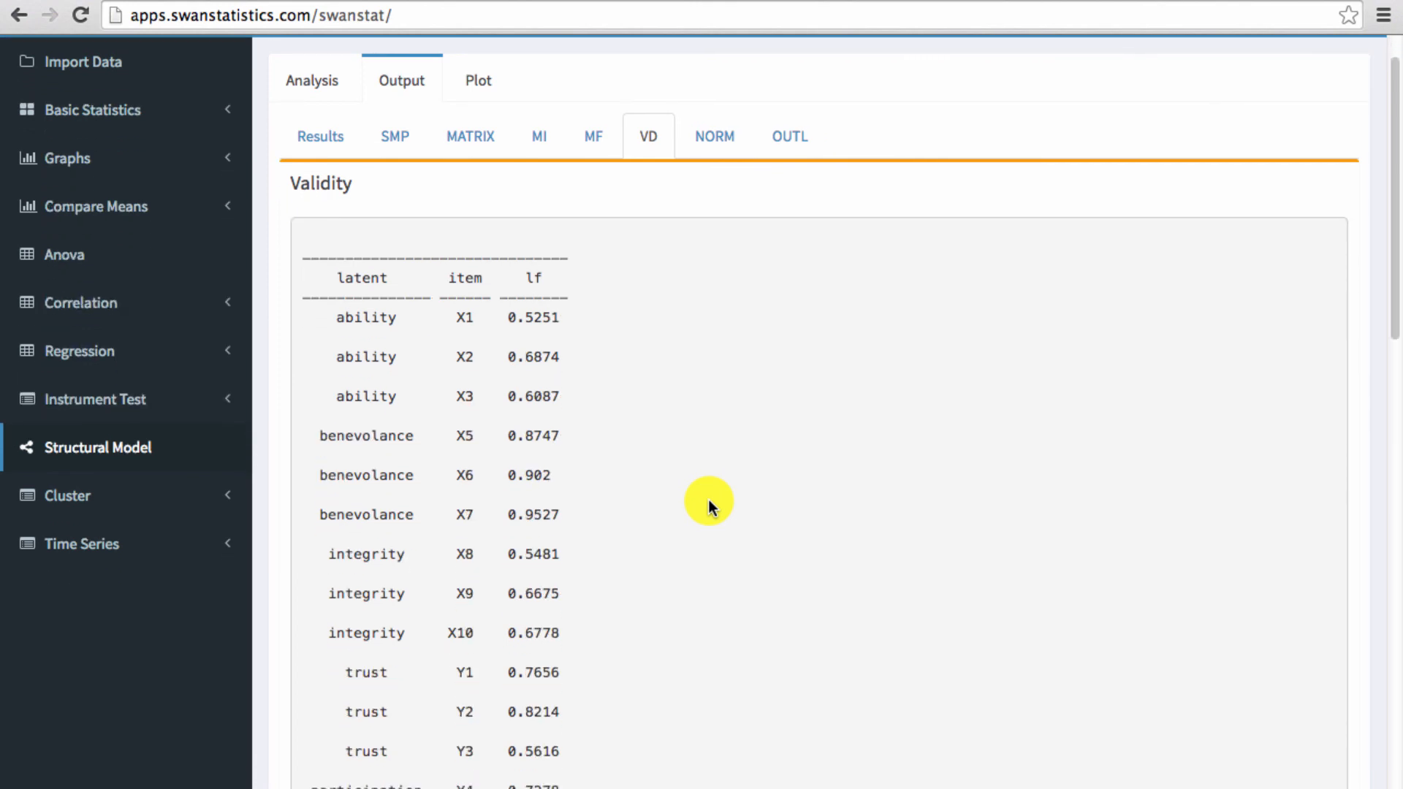
{"action": "scroll", "coordinate": [708, 504], "scroll_direction": "down", "scroll_amount": 1}
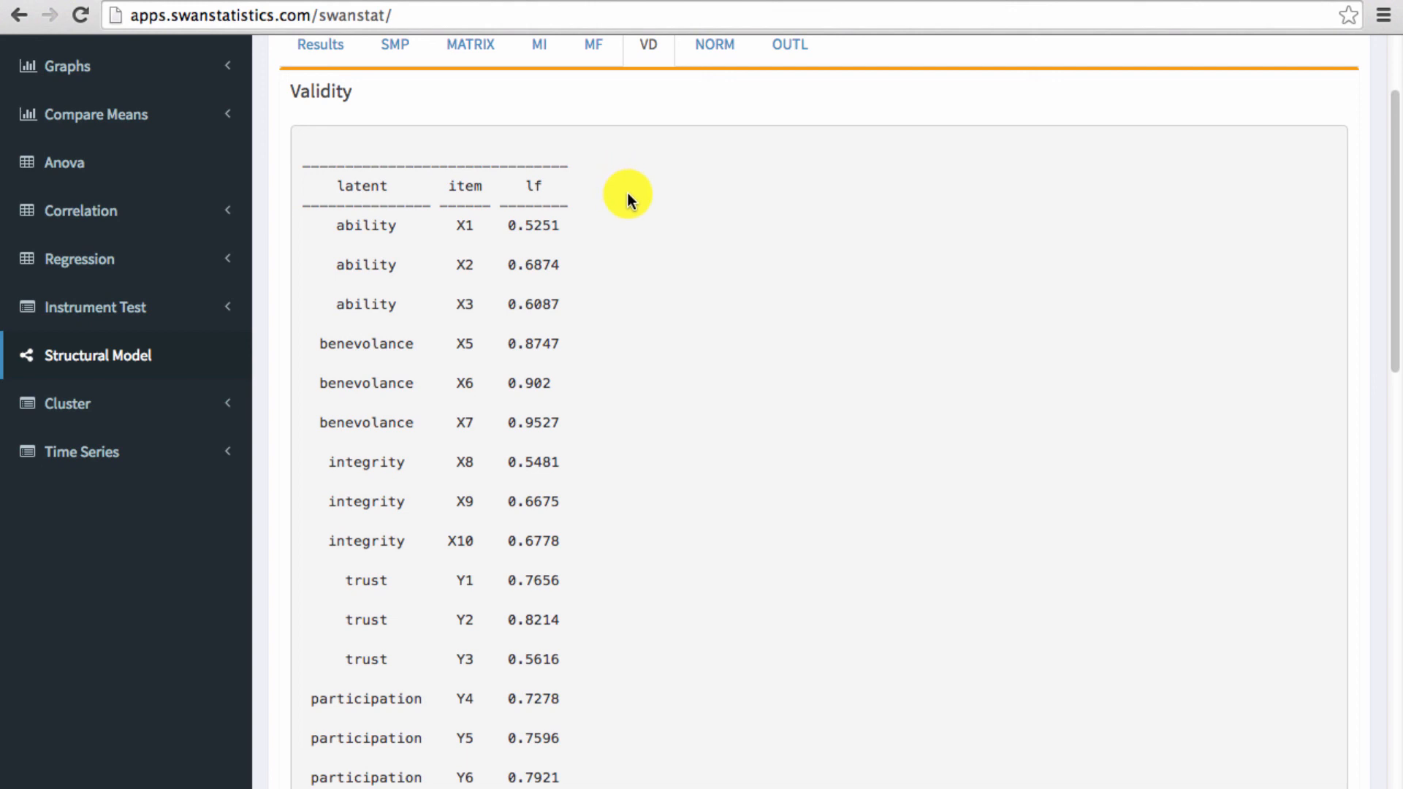
{"action": "scroll", "coordinate": [628, 193], "scroll_direction": "up", "scroll_amount": 2}
{"action": "scroll", "coordinate": [628, 193], "scroll_direction": "down", "scroll_amount": 3}
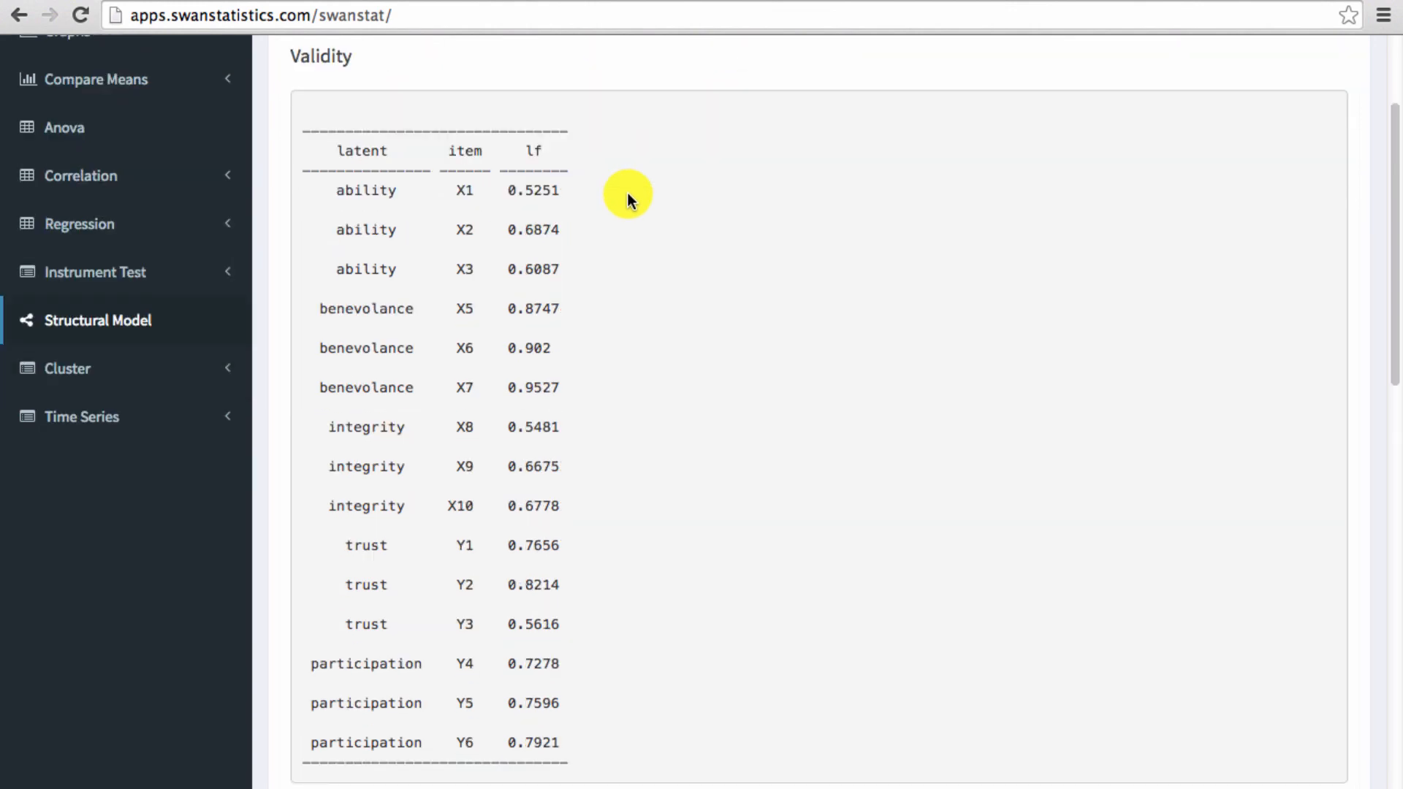
{"action": "scroll", "coordinate": [629, 193], "scroll_direction": "down", "scroll_amount": 15}
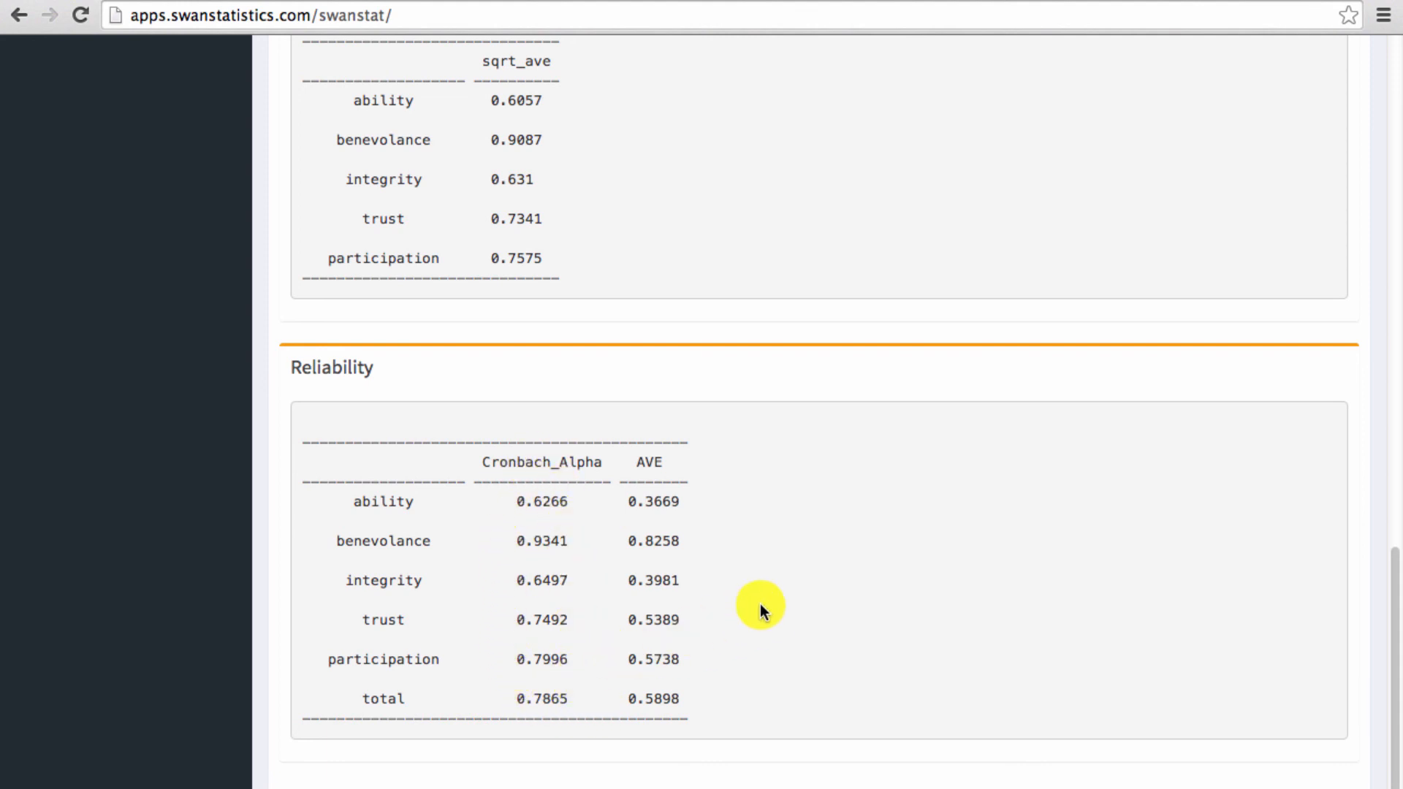
{"action": "scroll", "coordinate": [775, 584], "scroll_direction": "up", "scroll_amount": 15}
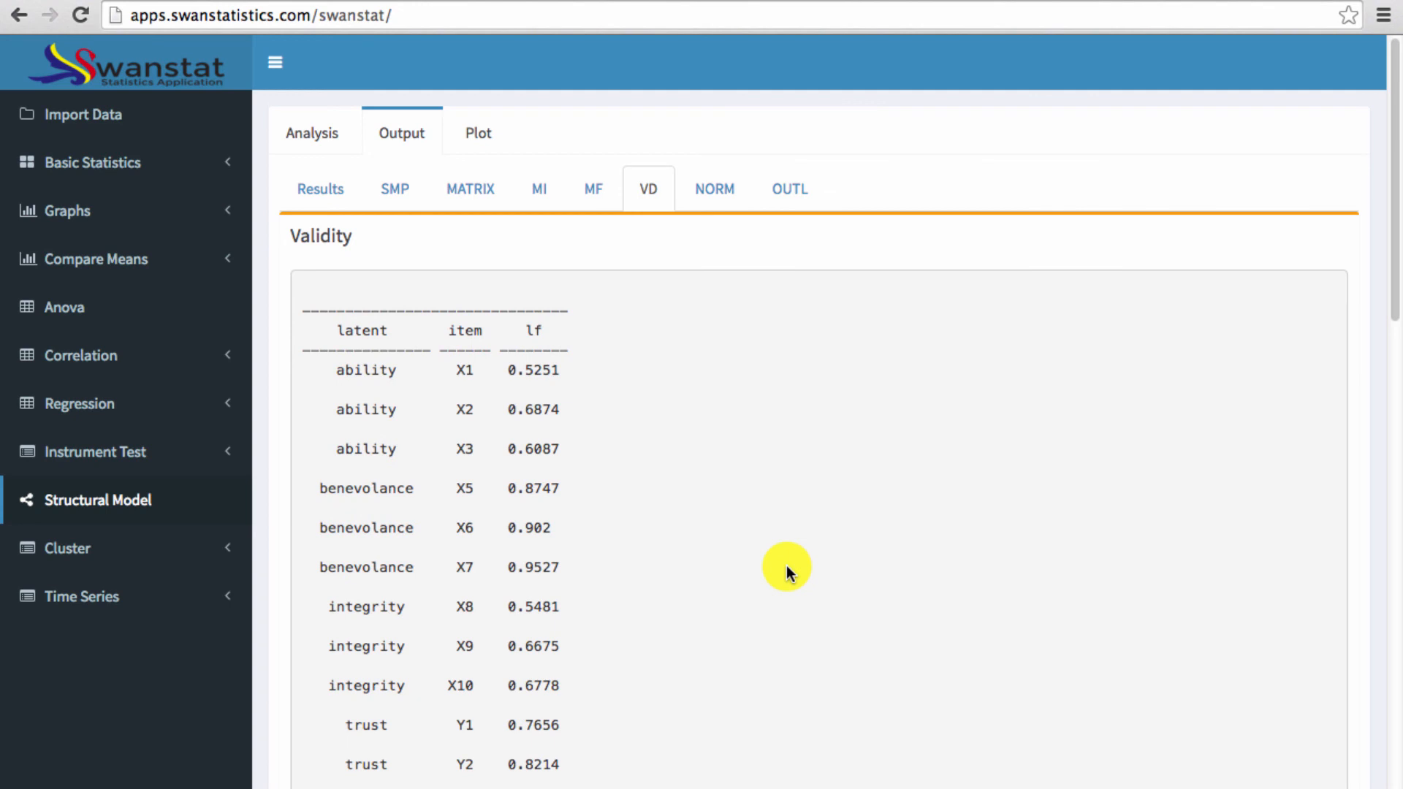